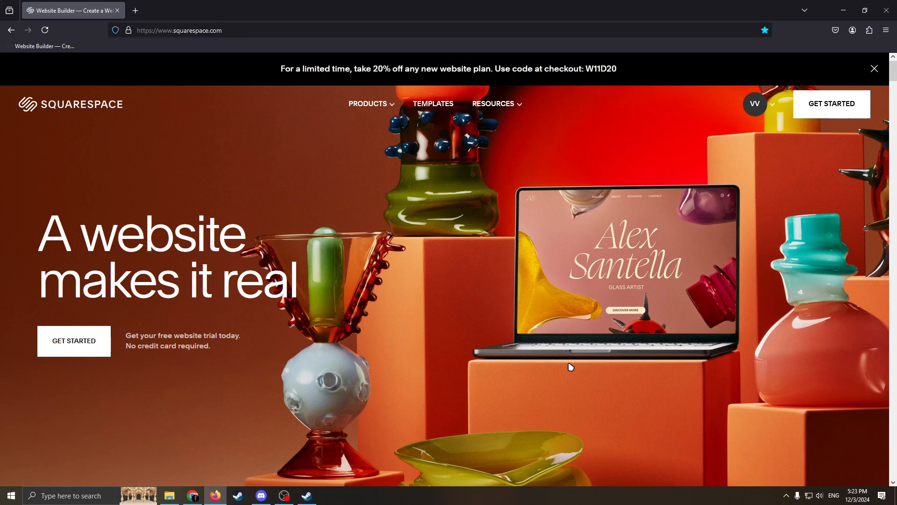
click(769, 106)
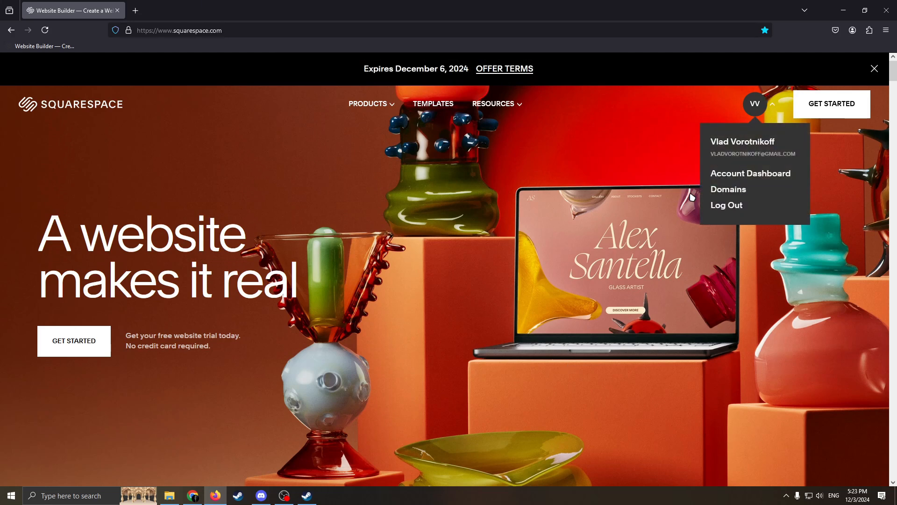
click(682, 115)
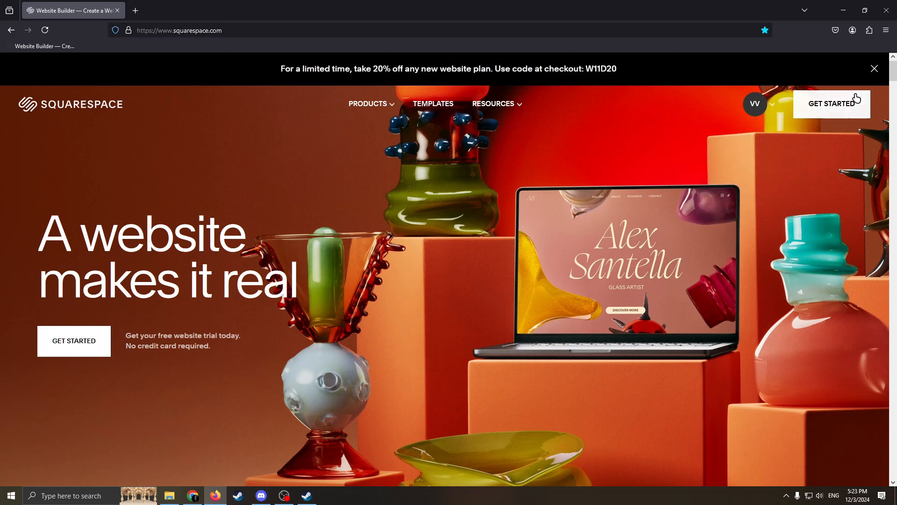
Step: Start setting up a new website and enter Catering as the site topic
click(831, 103)
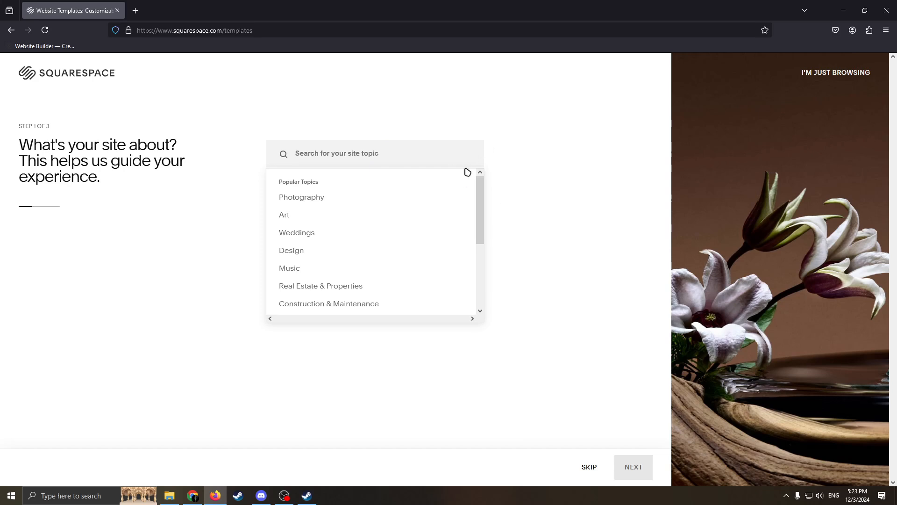
text(ACteri)
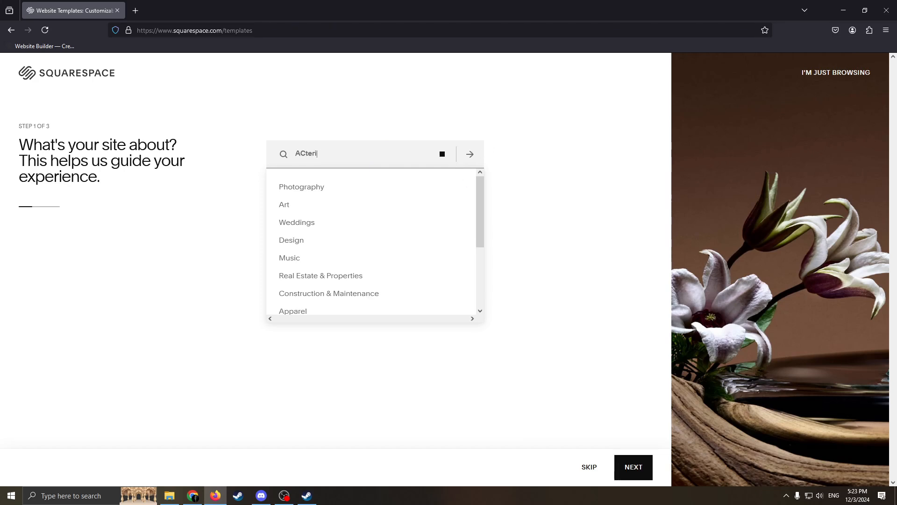
key(BackSpace)
key(BackSpace)
key(BackSpace)
text(Catering)
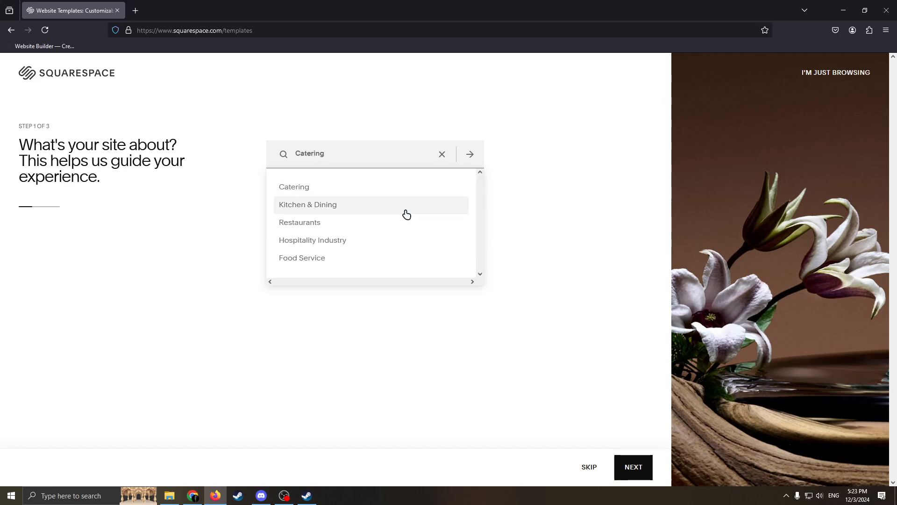
click(648, 457)
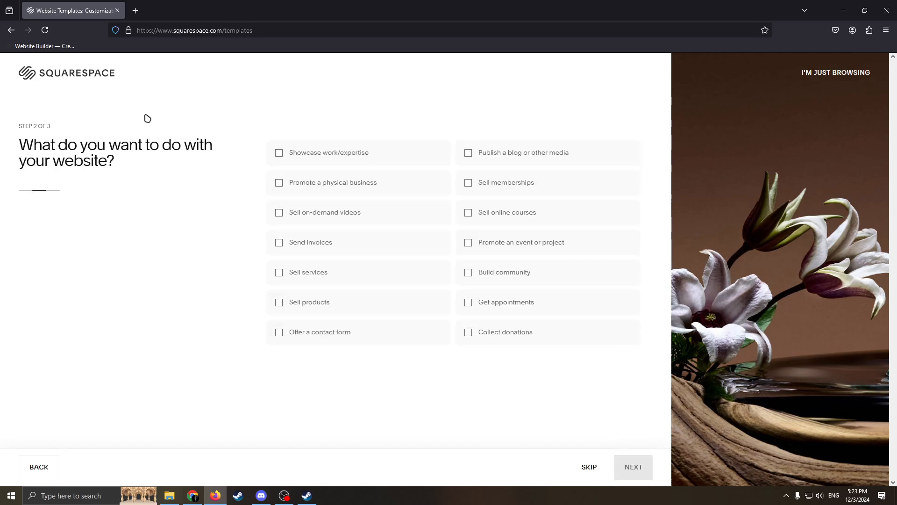
drag(86, 147, 227, 136)
click(166, 146)
drag(90, 162, 18, 143)
drag(162, 166, 47, 147)
drag(121, 161, 20, 145)
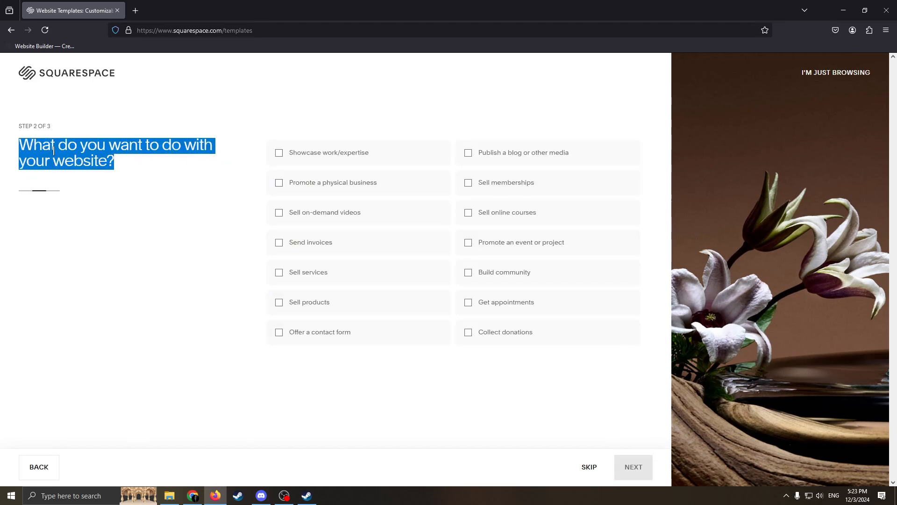
click(164, 214)
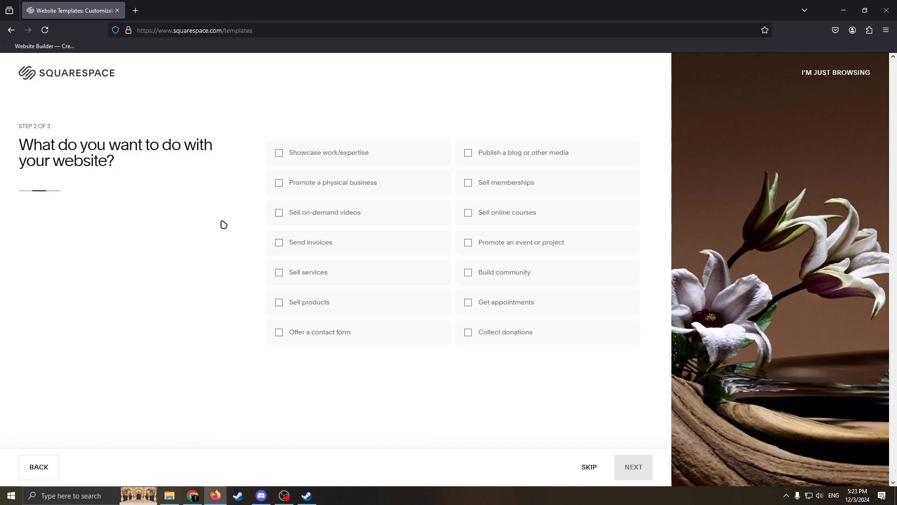
Step: Choose Sell services as the only purpose of the website and continue
click(281, 307)
click(280, 302)
click(283, 273)
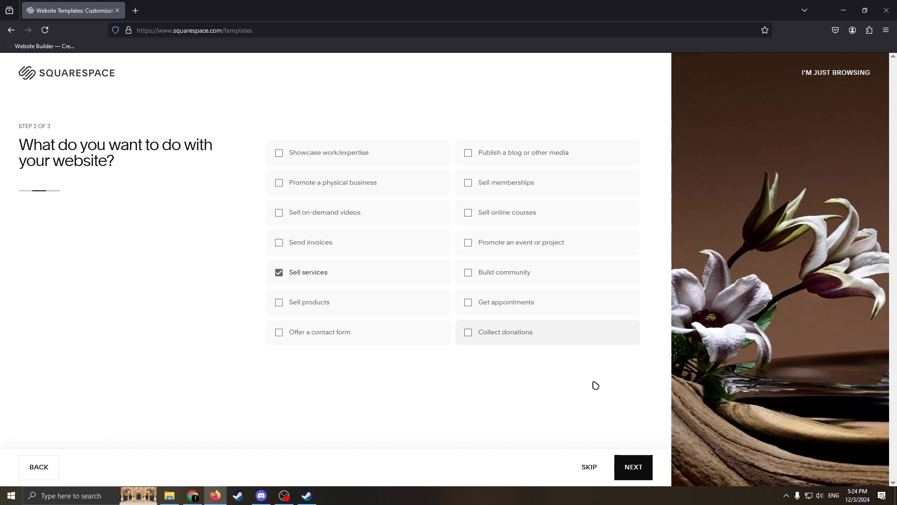
click(639, 461)
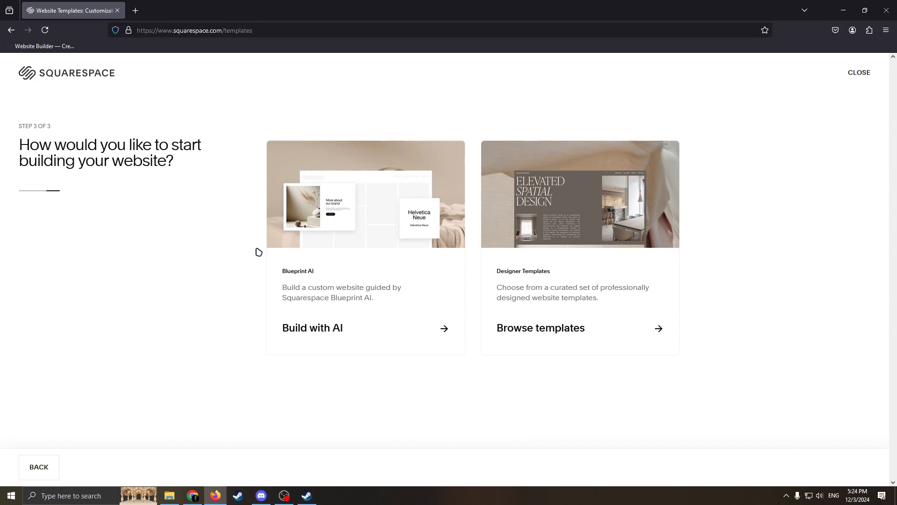
Step: Browse the designer templates for restaurants and start the site from the Hill template
click(503, 275)
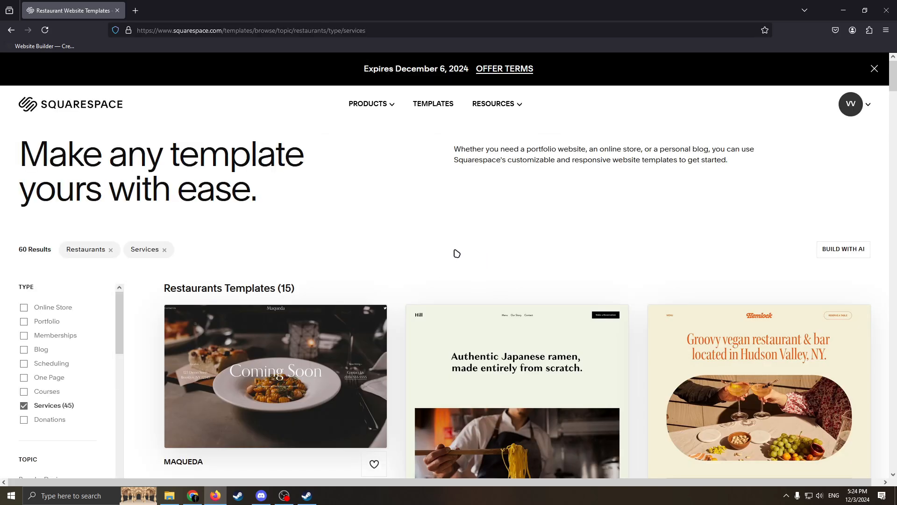
scroll(457, 254, down, 5)
scroll(449, 322, down, 2)
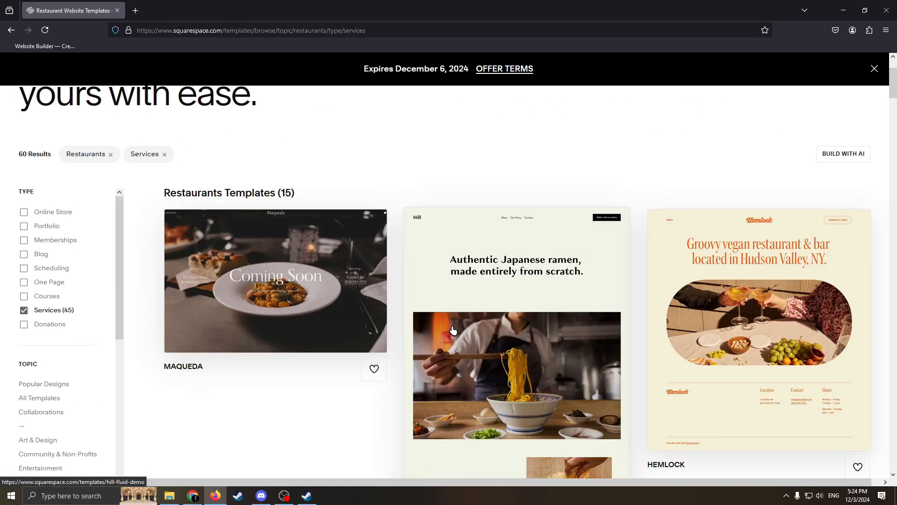
scroll(456, 332, down, 1)
scroll(538, 381, up, 3)
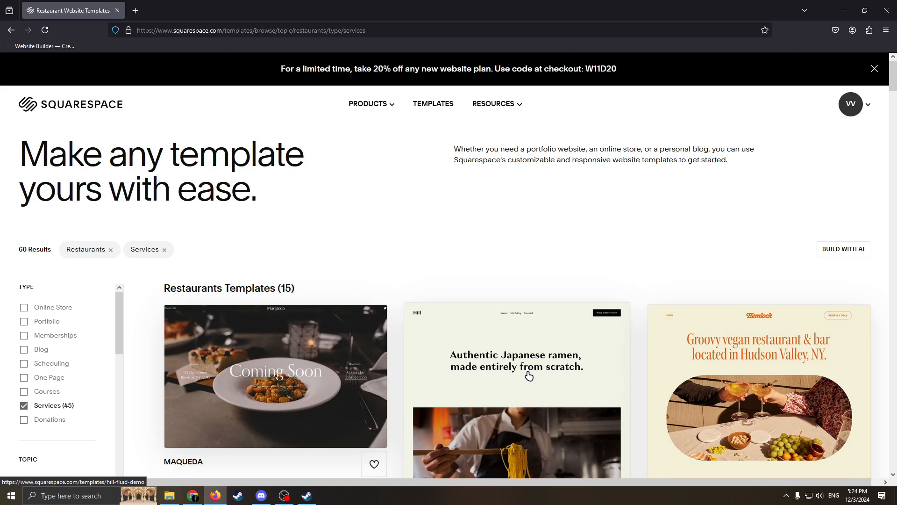
scroll(529, 376, down, 9)
scroll(567, 411, down, 4)
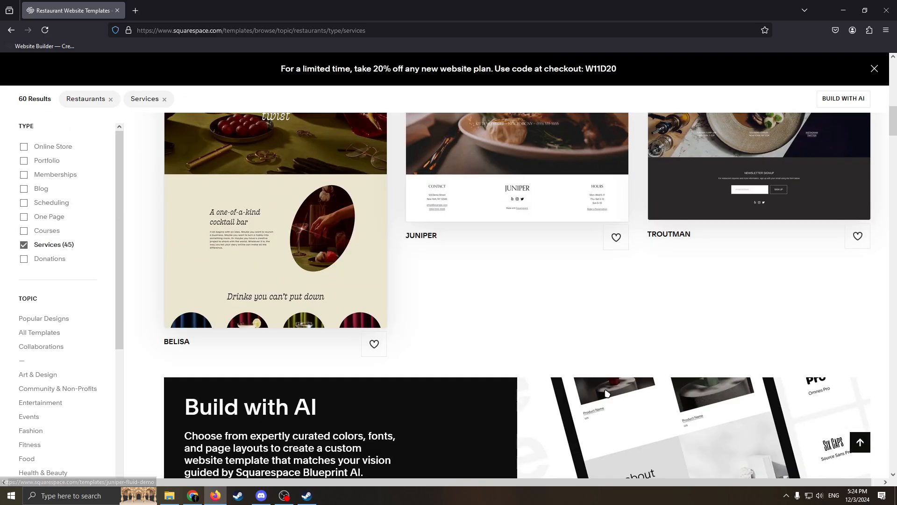
scroll(606, 394, up, 5)
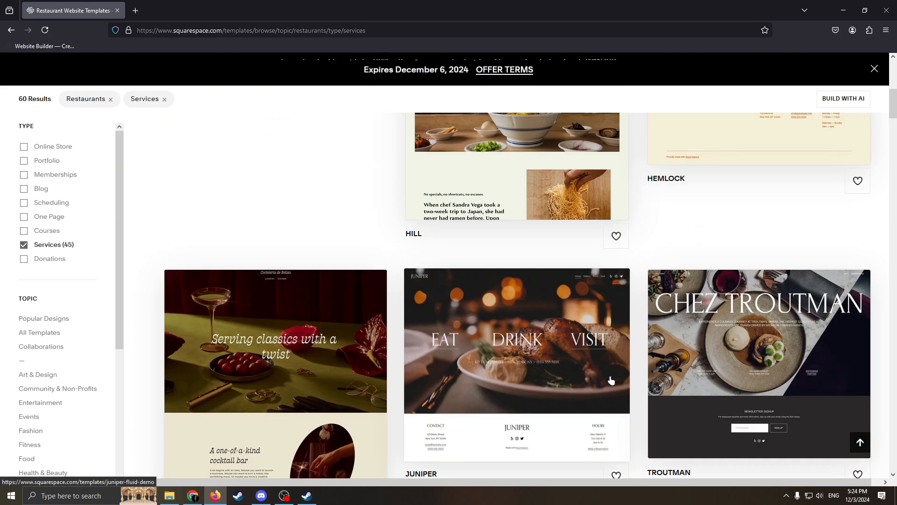
scroll(561, 355, down, 3)
scroll(513, 330, up, 8)
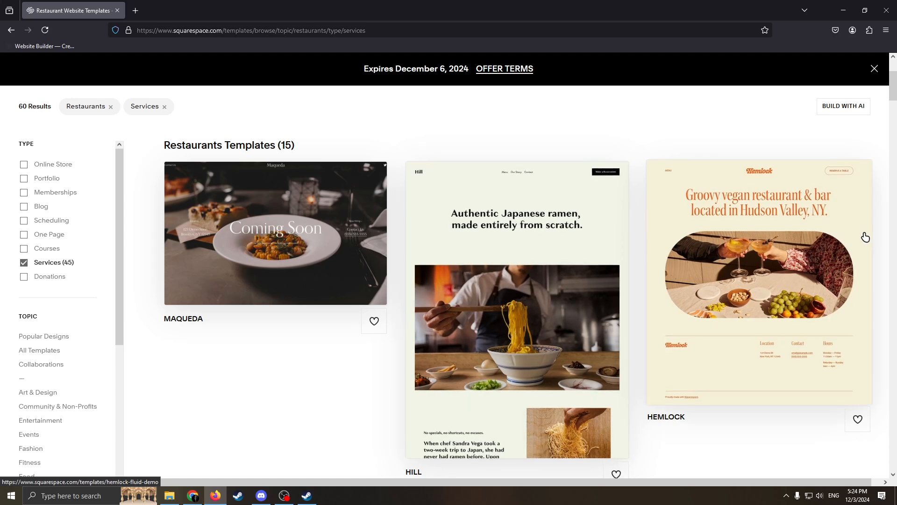
click(497, 299)
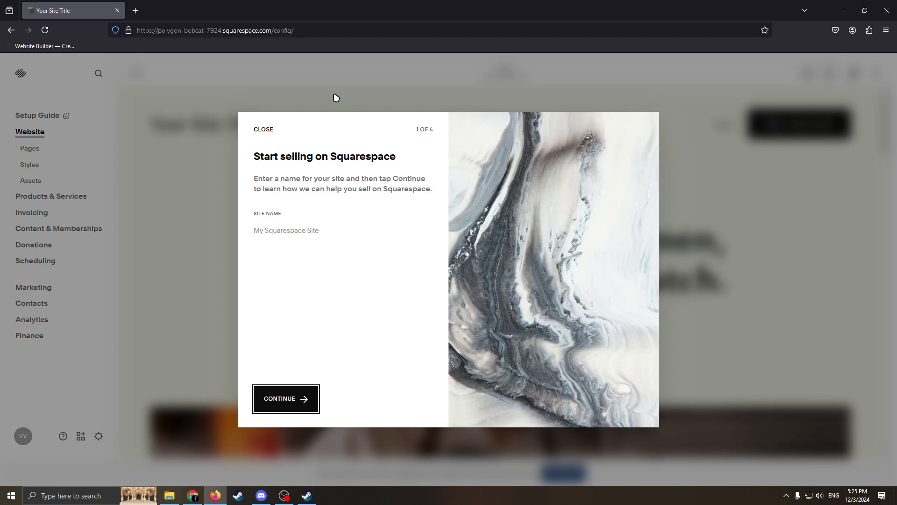
Step: Name the site Catering and go through the selling introduction, dismissing the Invoicing tip and returning to the Website section
click(351, 228)
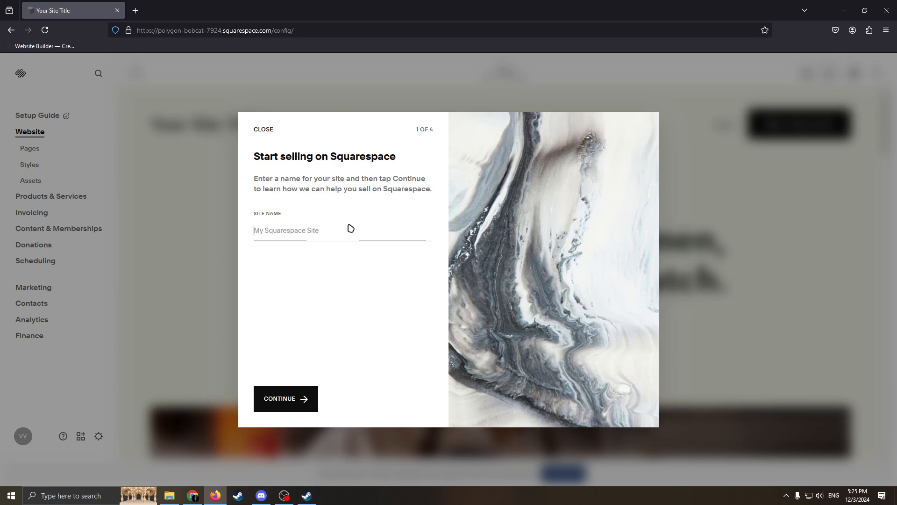
text(CA)
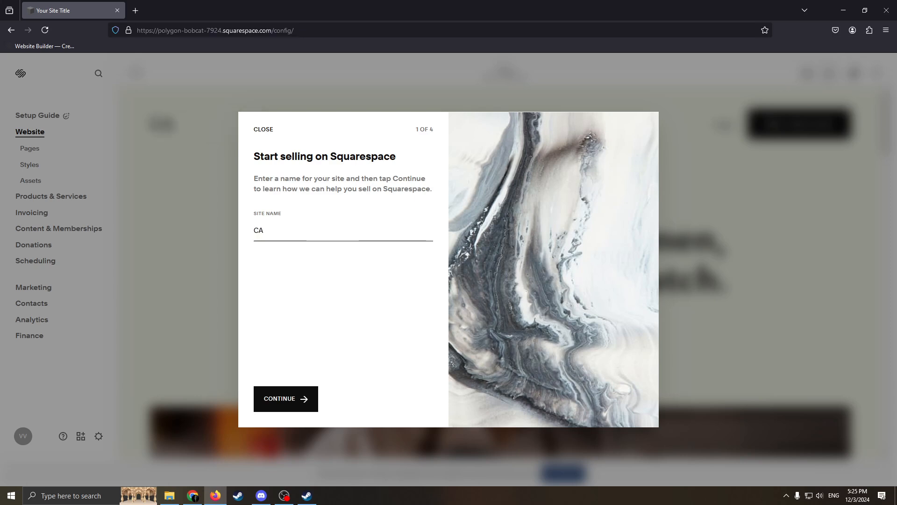
key(BackSpace)
text(atering)
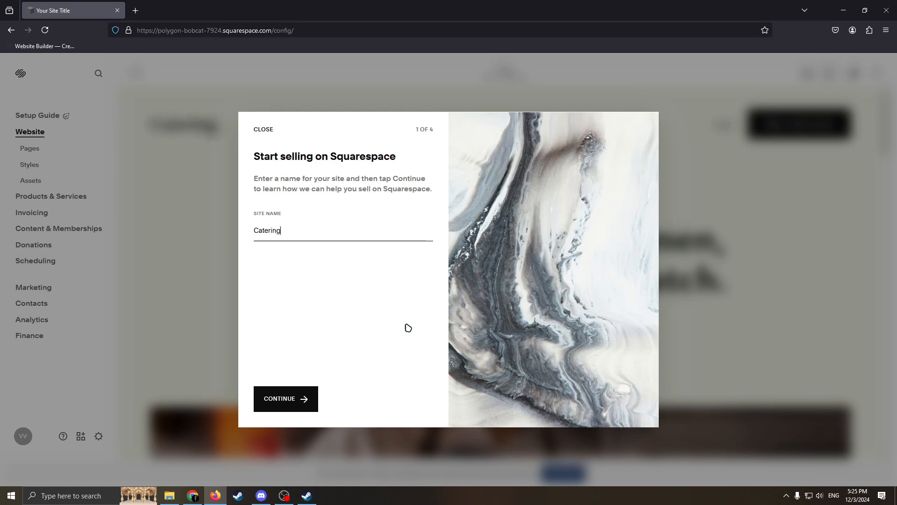
click(304, 400)
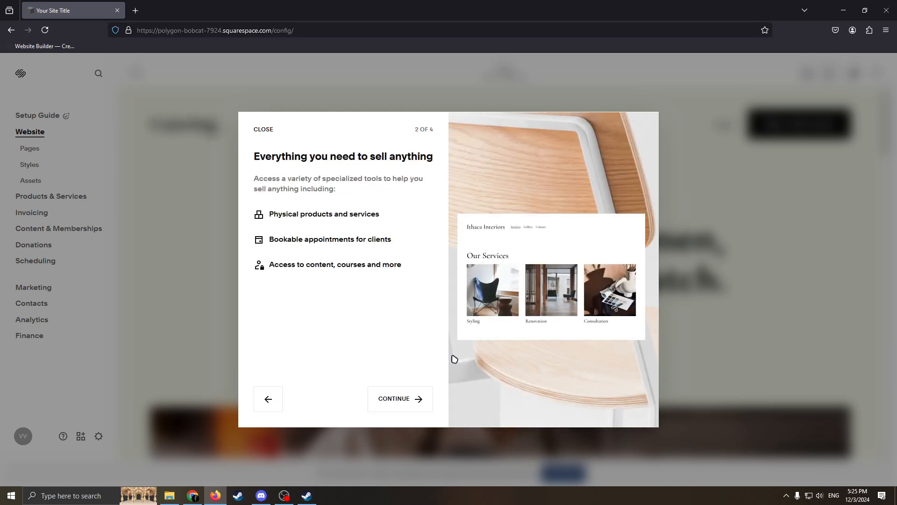
click(406, 400)
click(407, 400)
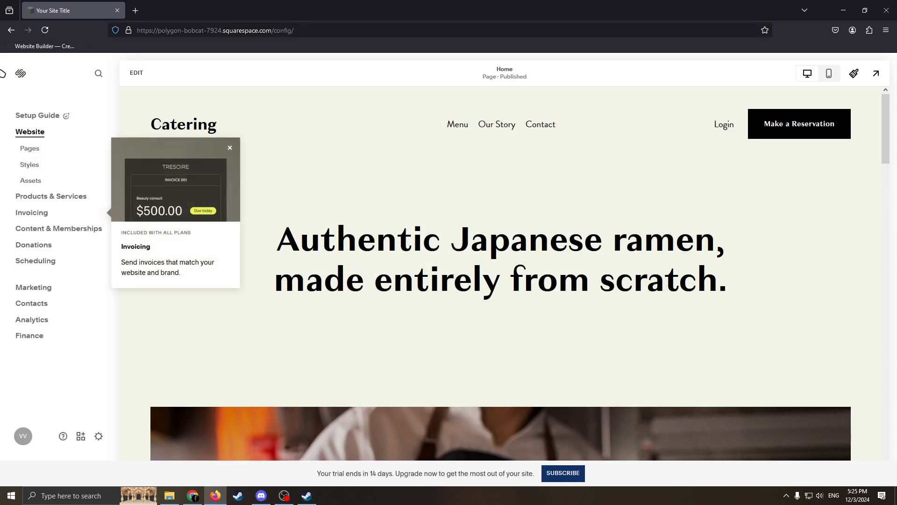
click(230, 147)
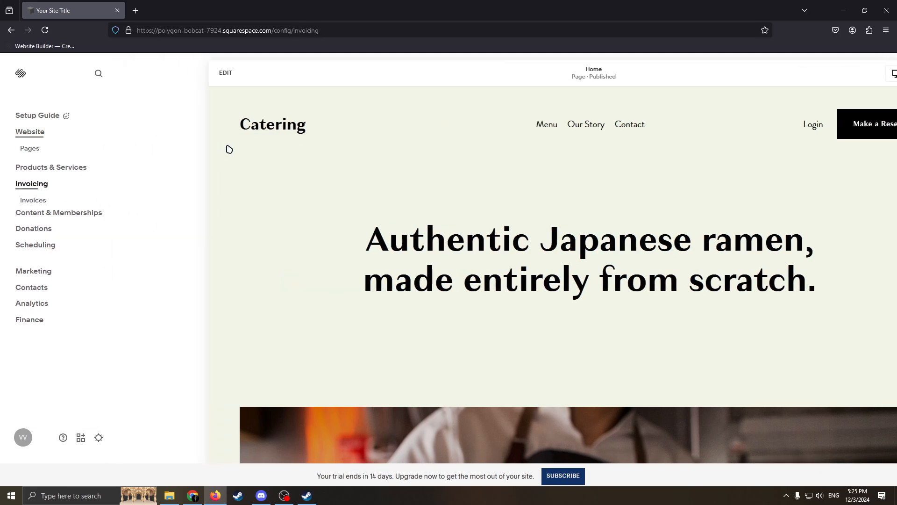
click(30, 131)
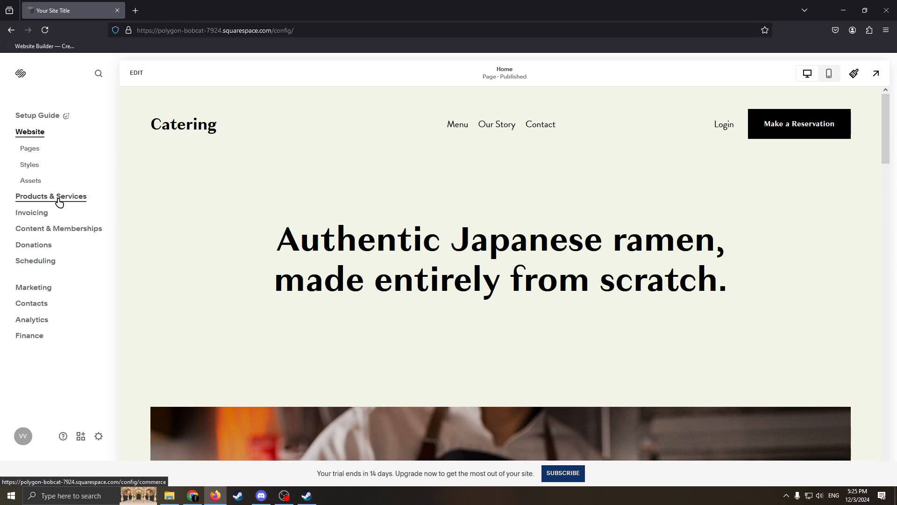
Step: Delete the Our Story demo page from the main navigation and confirm the deletion
click(25, 149)
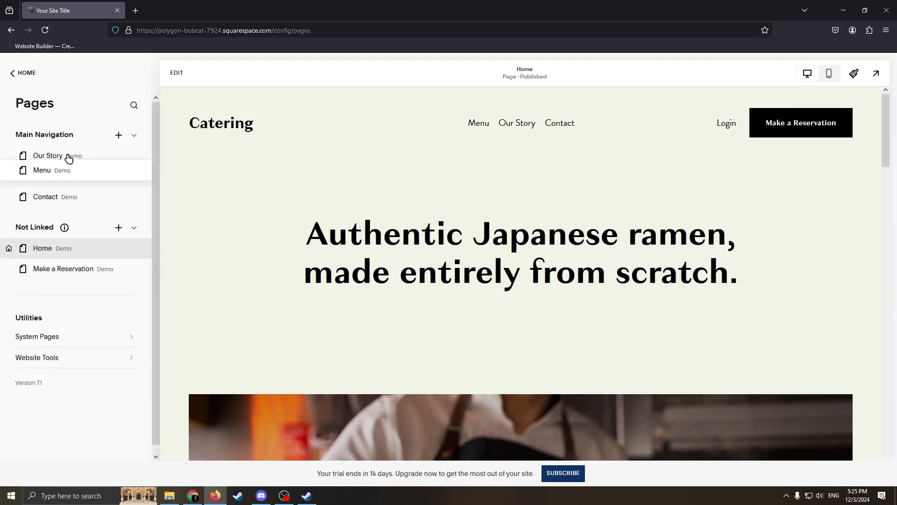
click(120, 136)
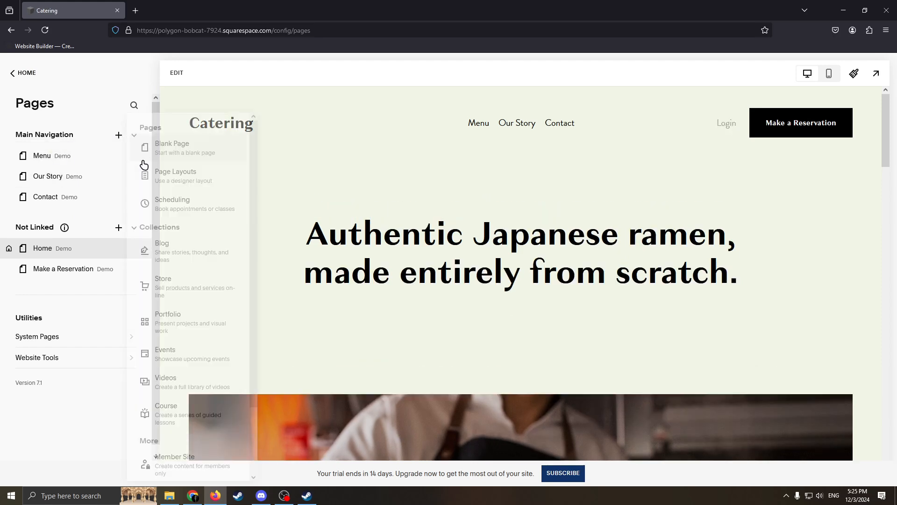
click(57, 462)
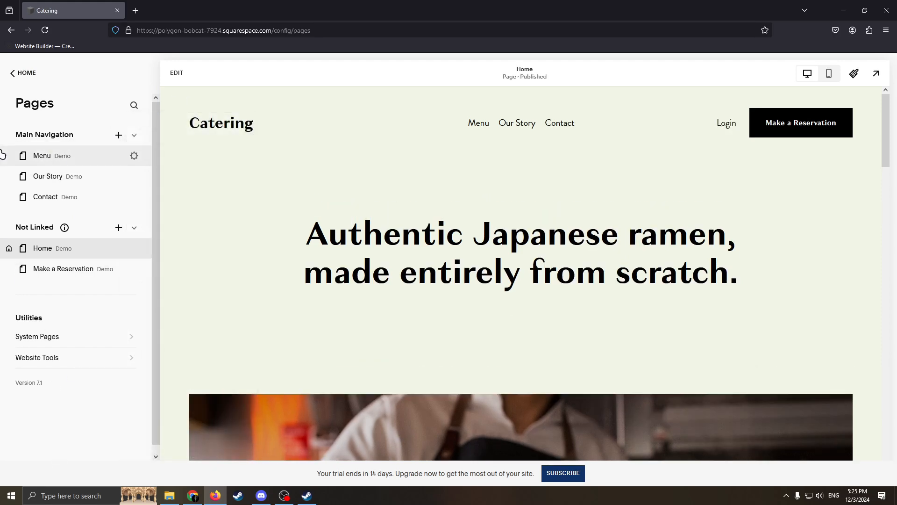
click(8, 176)
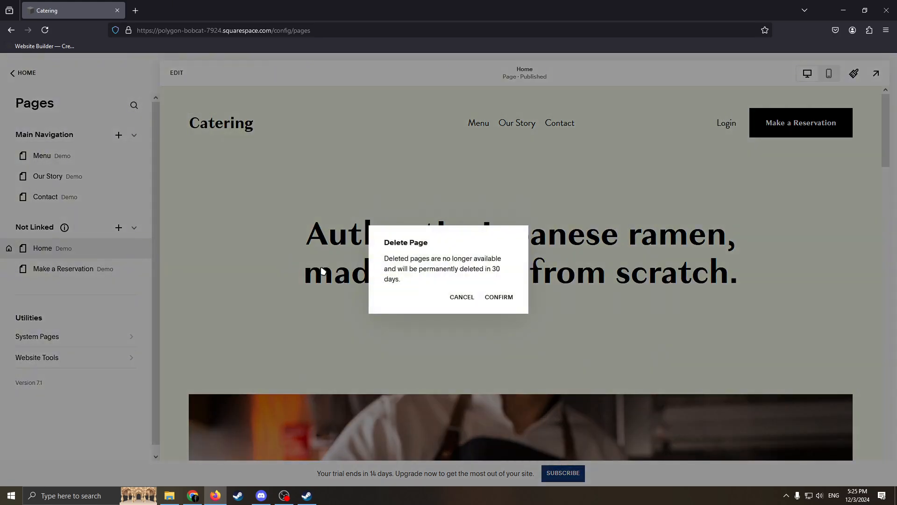
click(500, 298)
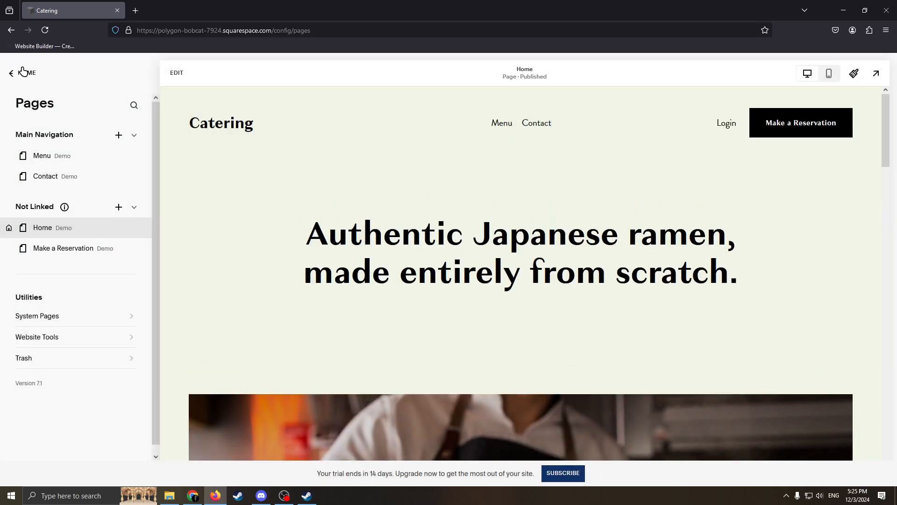
Step: Open the site styles and look through the preset themes
click(13, 74)
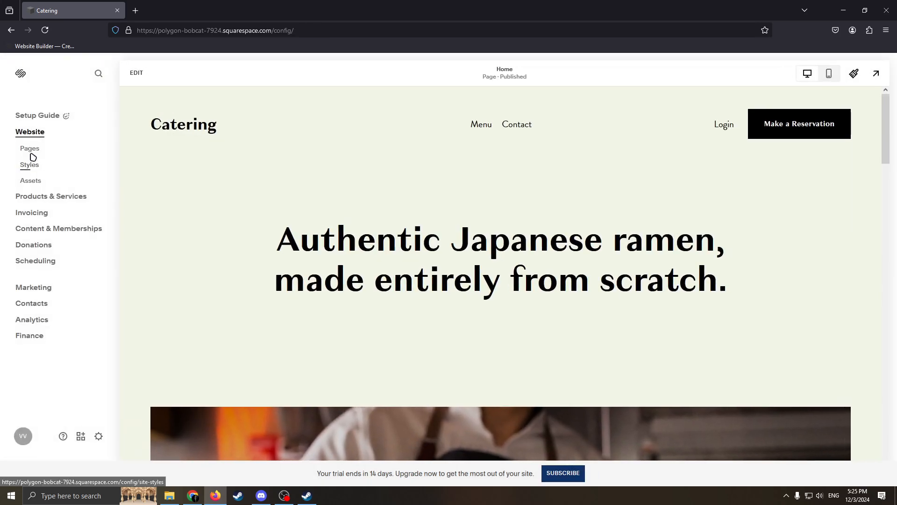
click(30, 164)
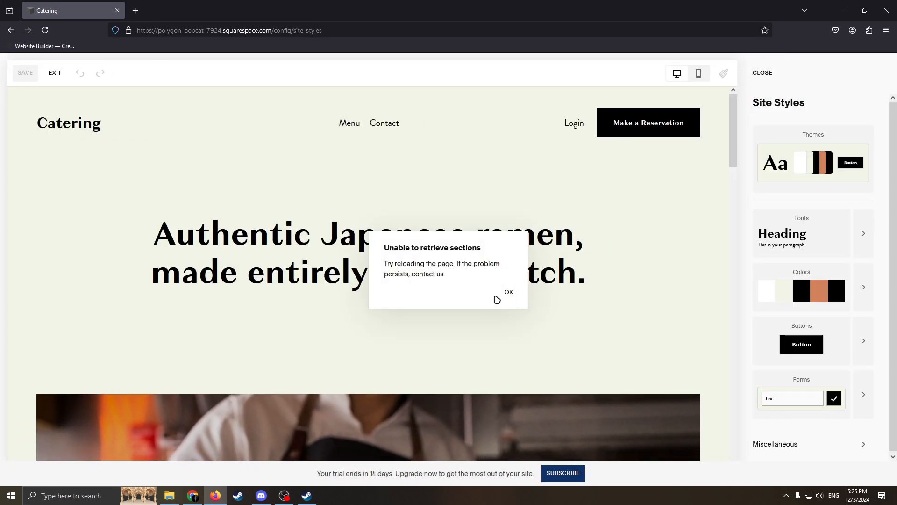
click(509, 293)
click(833, 150)
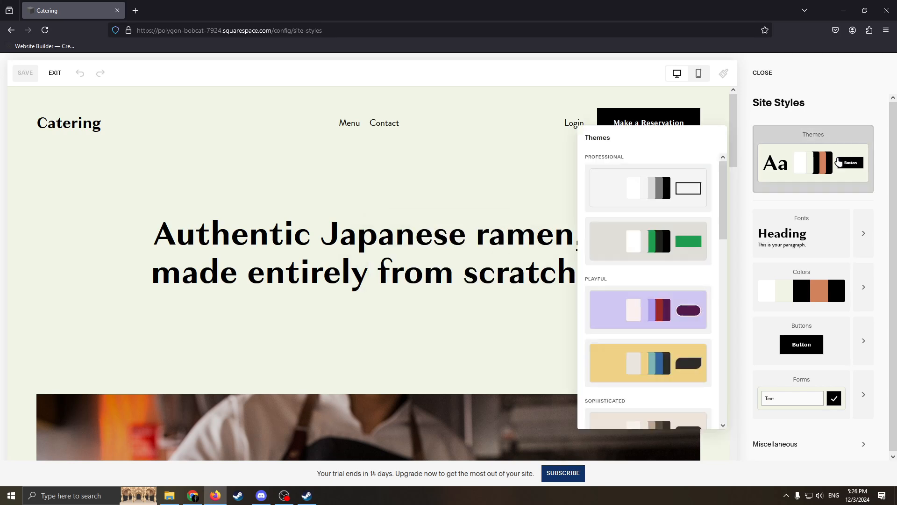
scroll(645, 296, down, 3)
scroll(659, 160, up, 3)
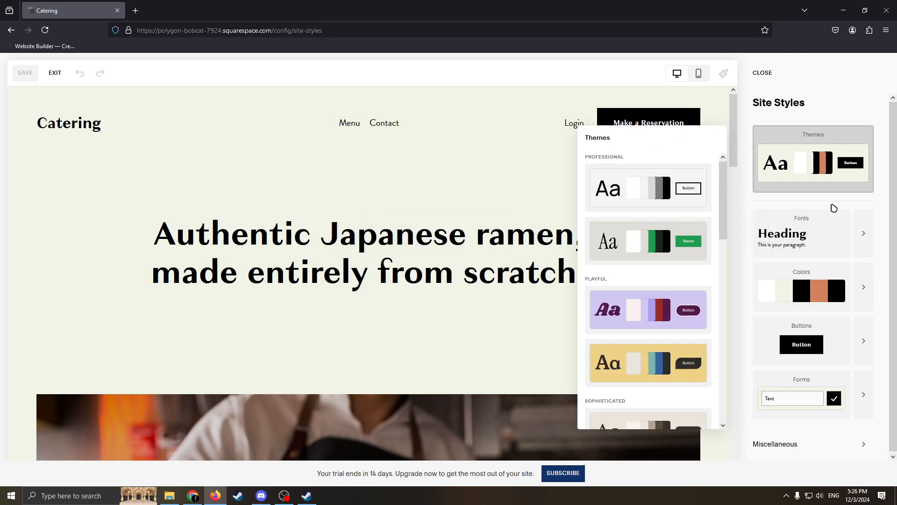
click(781, 154)
click(795, 149)
click(794, 164)
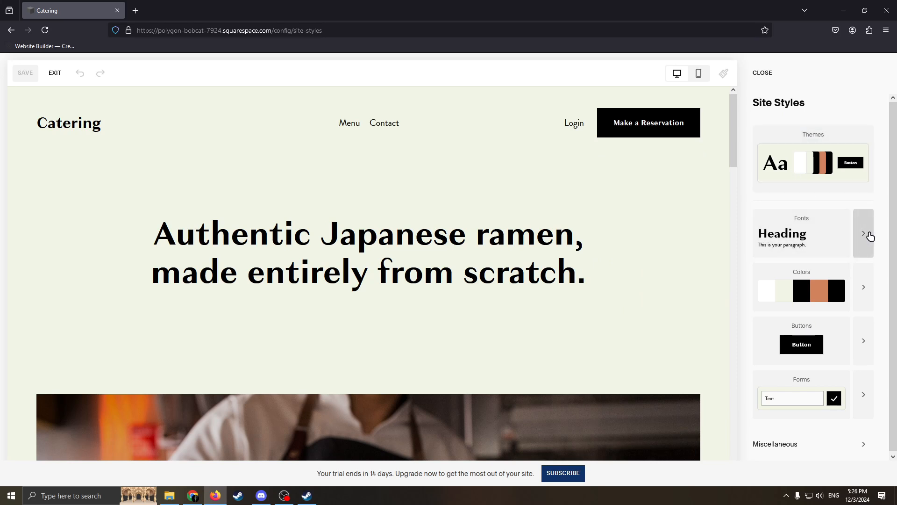
Step: Edit the site's color palette by setting the third color's hue to 18, and close the site styles
click(846, 237)
click(861, 287)
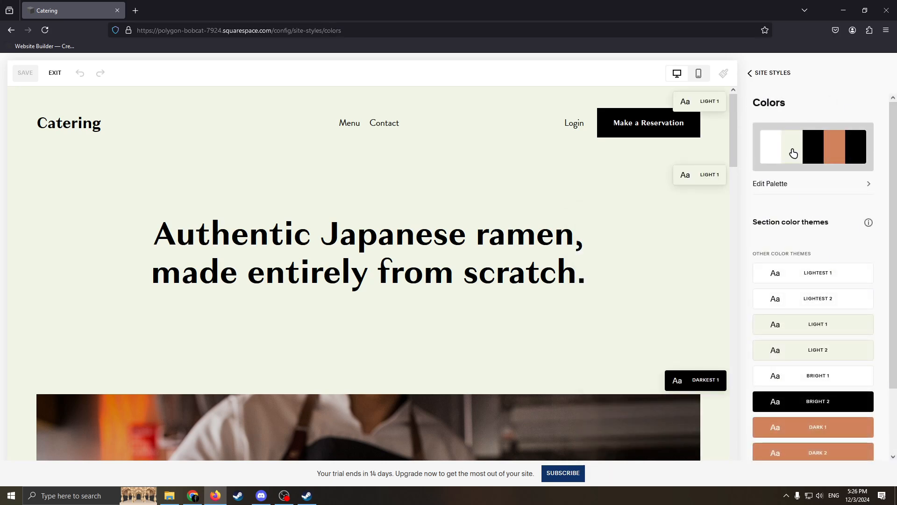
click(837, 144)
scroll(340, 304, down, 3)
scroll(355, 309, up, 3)
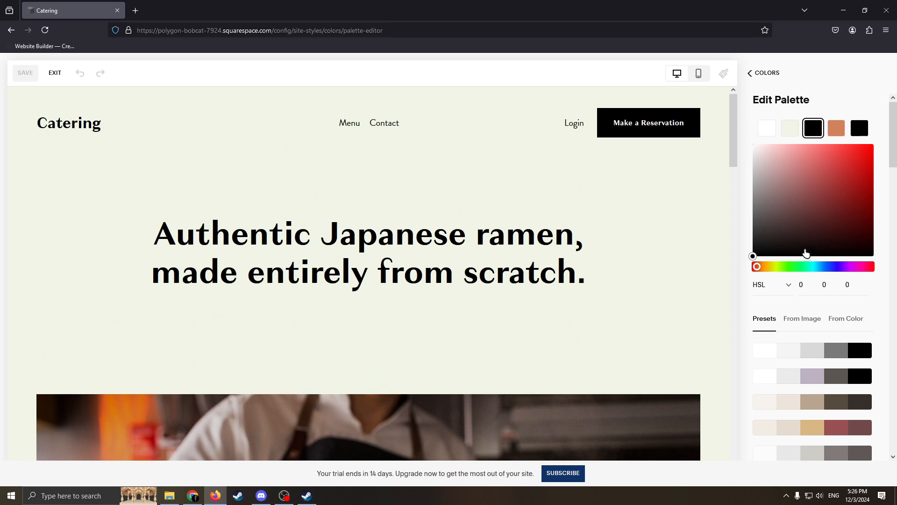
drag(771, 267, 759, 281)
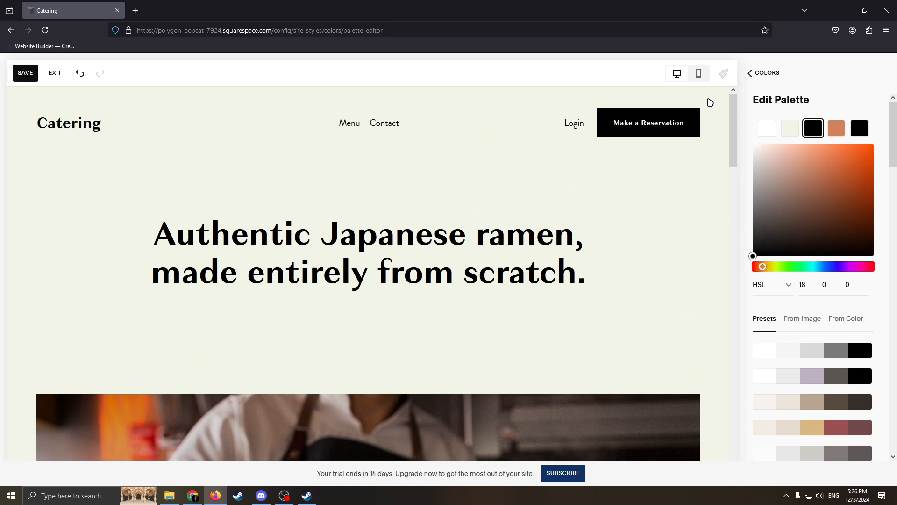
click(762, 74)
click(766, 77)
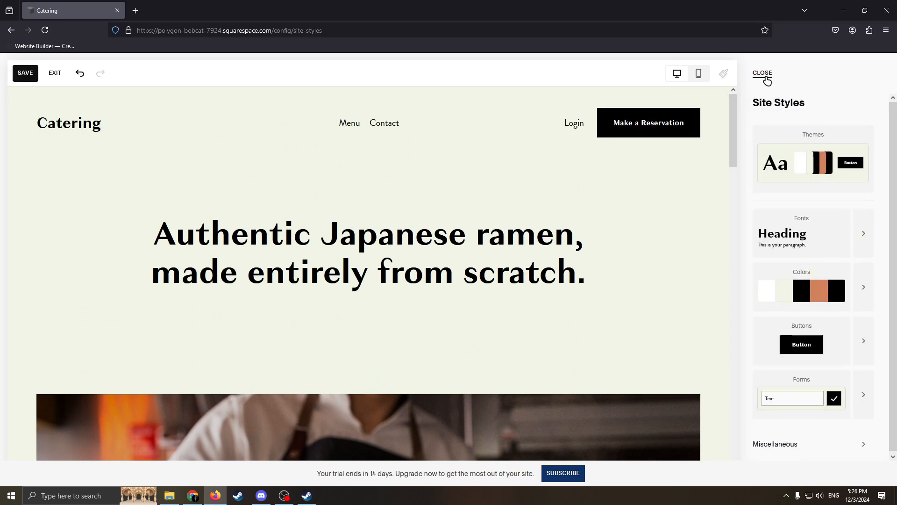
click(510, 293)
Step: Reload the site and open the Home page for editing
click(45, 30)
click(475, 289)
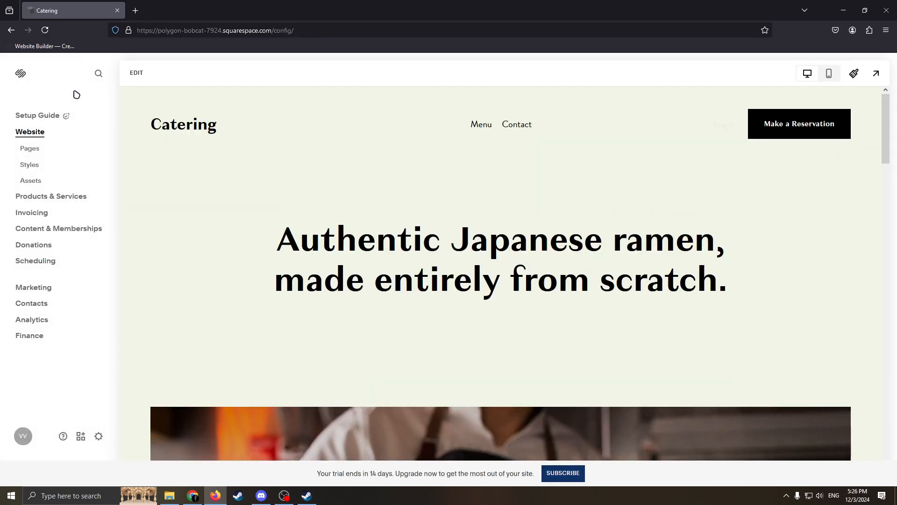
click(142, 76)
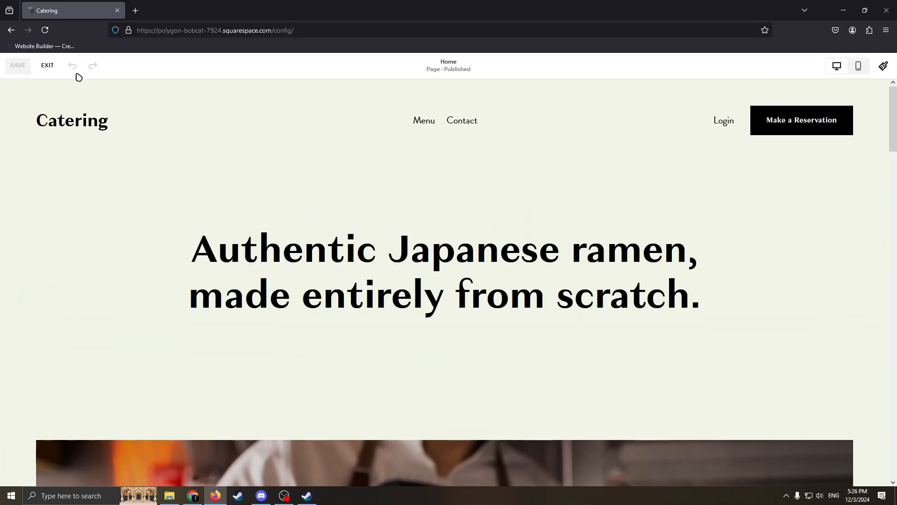
Step: Move the "Authentic Japanese ramen" headline two grid columns to the right and one row up in its section
scroll(428, 213, down, 2)
scroll(428, 212, up, 2)
scroll(584, 112, down, 3)
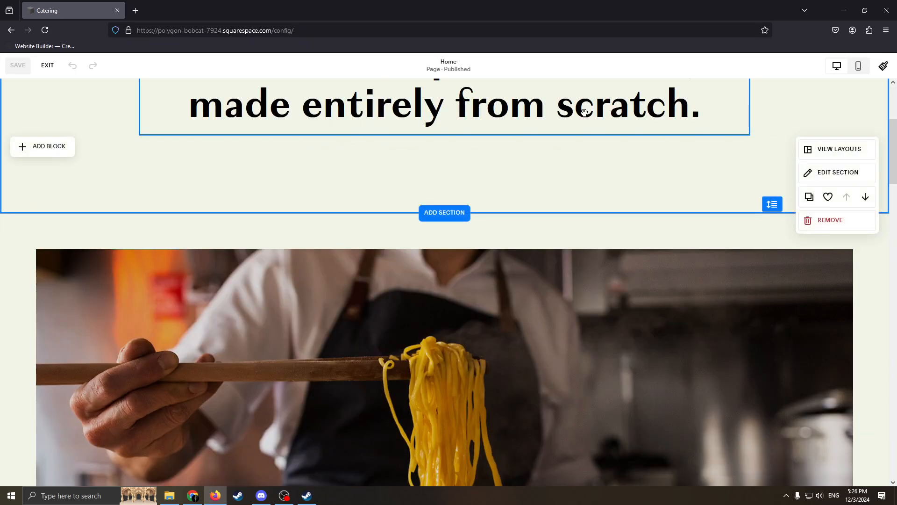
scroll(584, 112, up, 4)
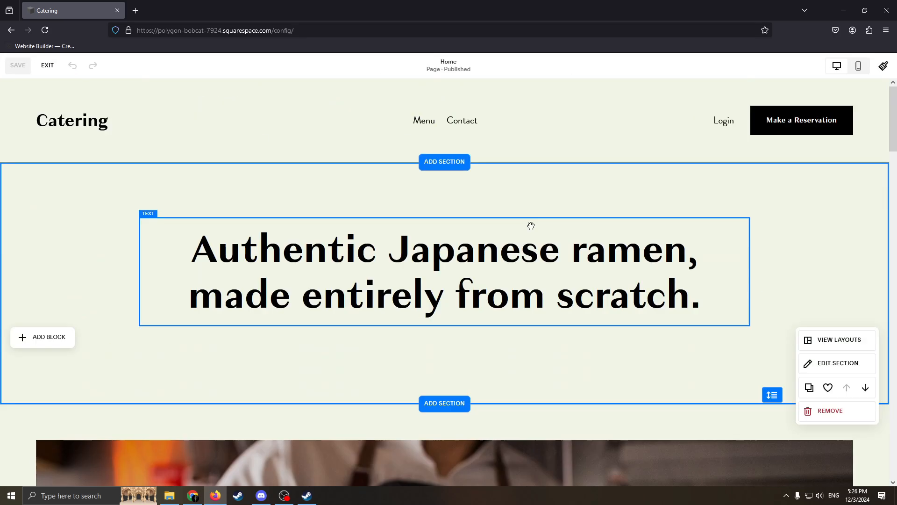
drag(281, 234, 449, 275)
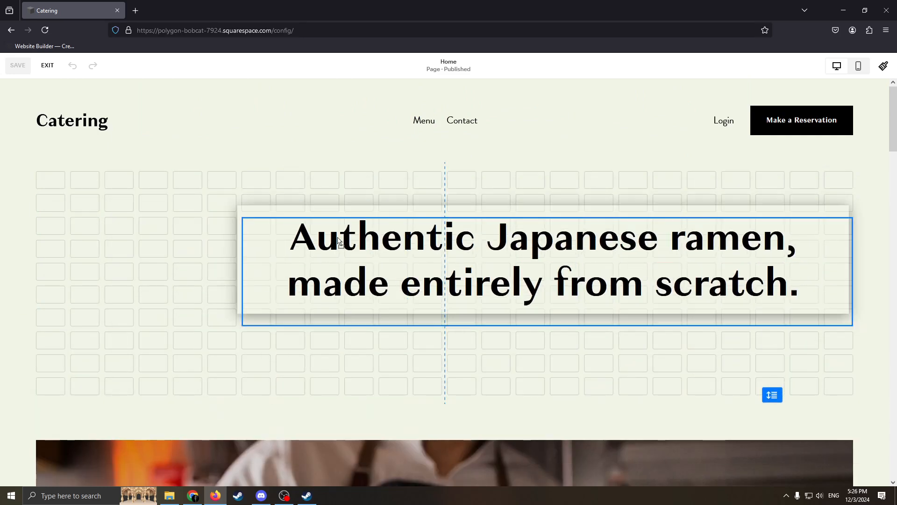
Step: Shrink the noodle image in the "No specials, no shortcuts" section by pulling in its upper-left corner
scroll(536, 393, down, 8)
scroll(388, 234, up, 5)
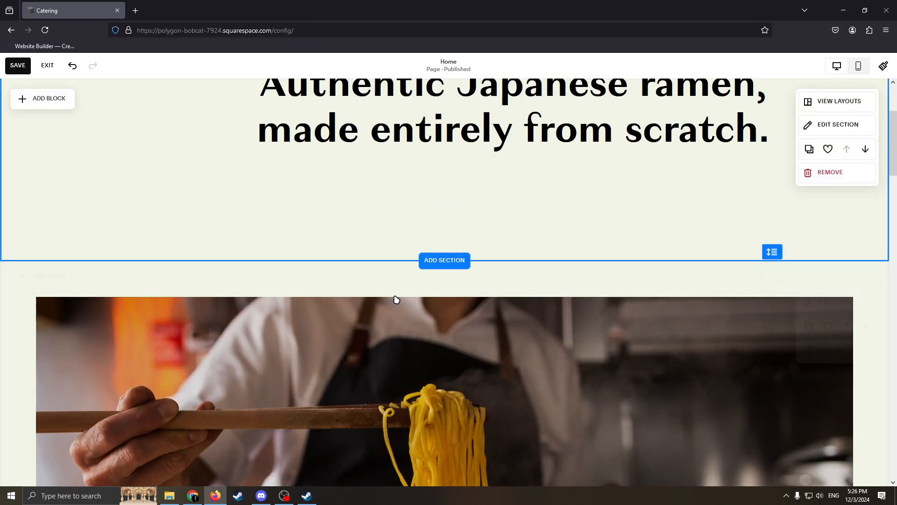
scroll(647, 325, down, 5)
scroll(404, 228, down, 5)
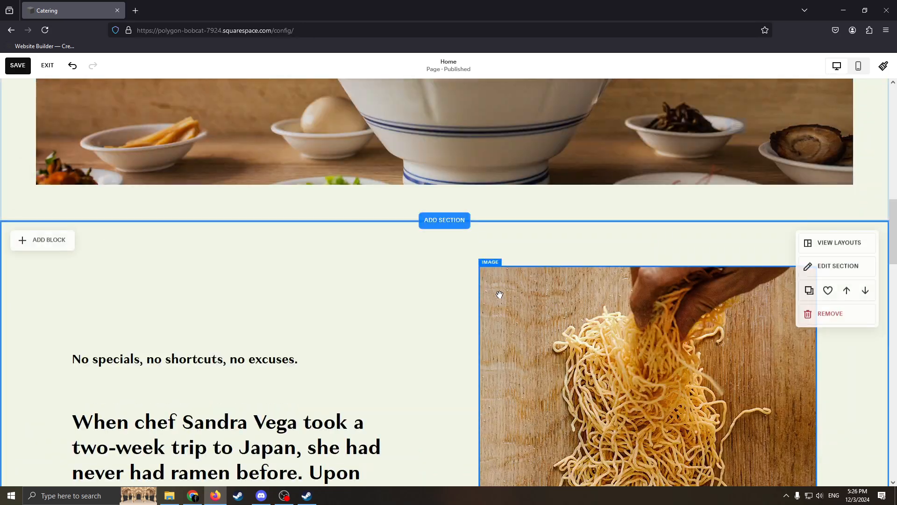
scroll(498, 294, up, 5)
scroll(443, 176, down, 6)
scroll(595, 226, down, 1)
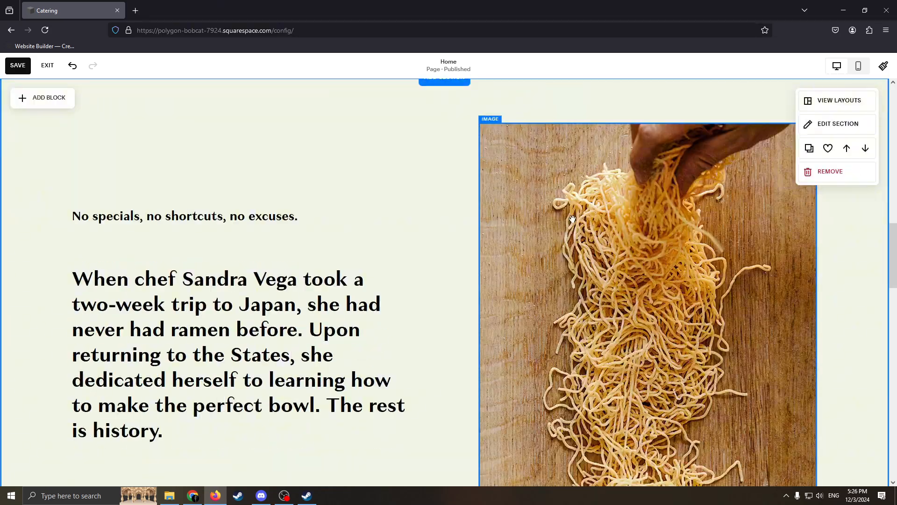
drag(595, 226, 658, 243)
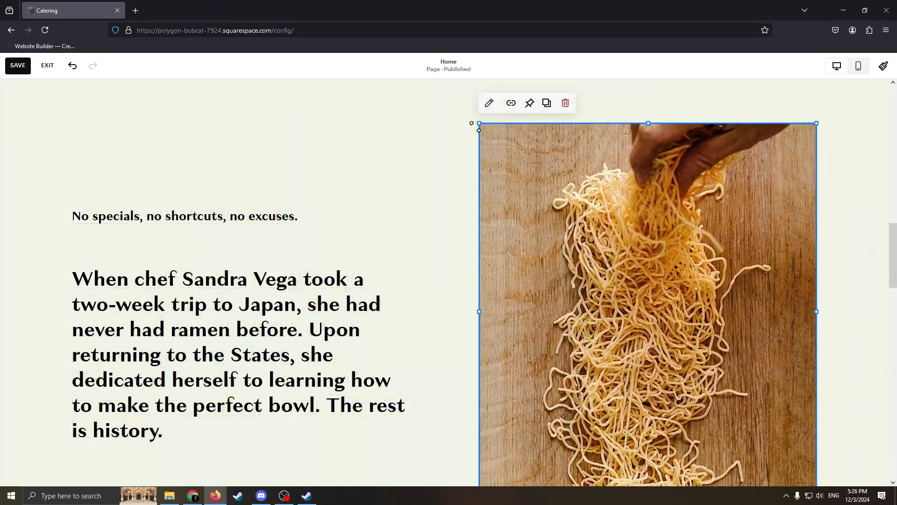
drag(481, 124, 635, 315)
Step: Reposition and widen the chef story text block in the "No specials, no shortcuts" section
drag(249, 280, 365, 295)
drag(198, 273, 105, 276)
scroll(568, 295, down, 4)
scroll(593, 216, up, 4)
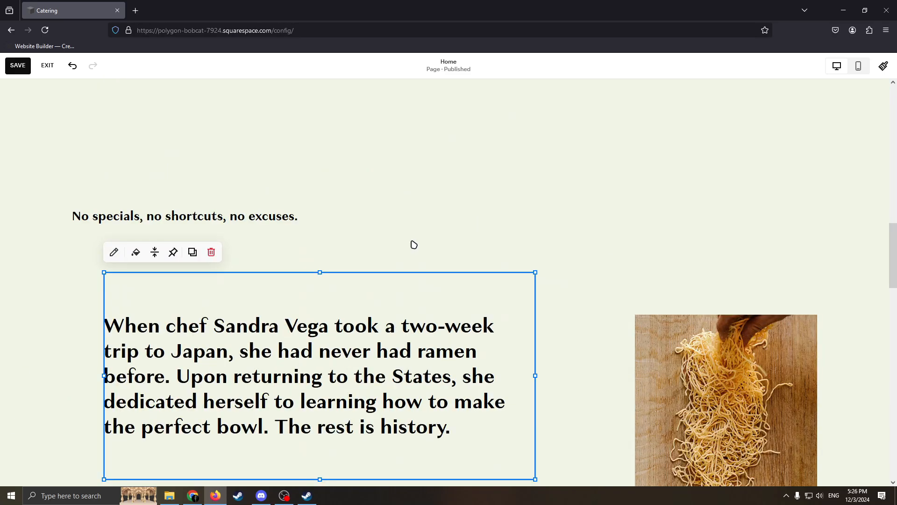
Step: Delete the chef story text block and the noodle image from the "No specials, no shortcuts" section
click(527, 311)
click(502, 289)
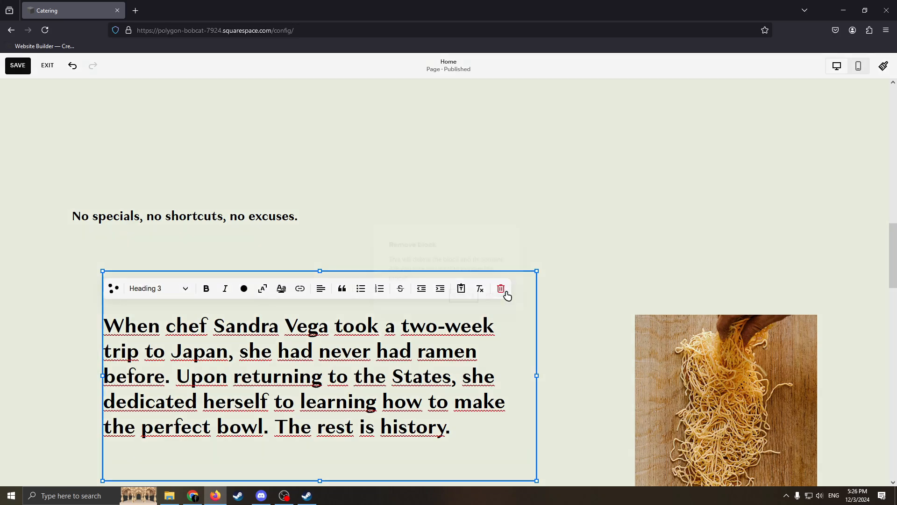
click(516, 299)
drag(688, 316, 646, 165)
click(628, 147)
scroll(668, 240, up, 4)
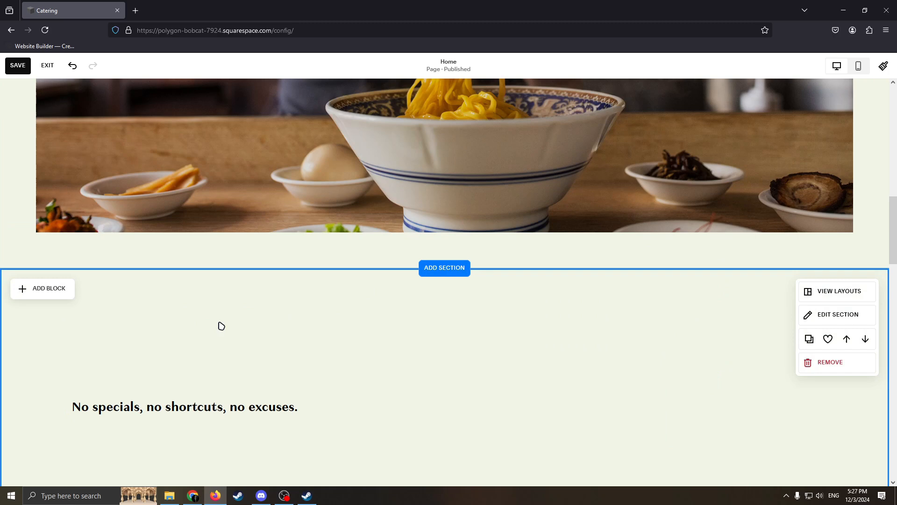
Step: Remove the whole "No specials, no shortcuts, no excuses" section from the Home page and confirm the removal
scroll(448, 275, down, 5)
scroll(290, 187, up, 4)
scroll(306, 207, down, 4)
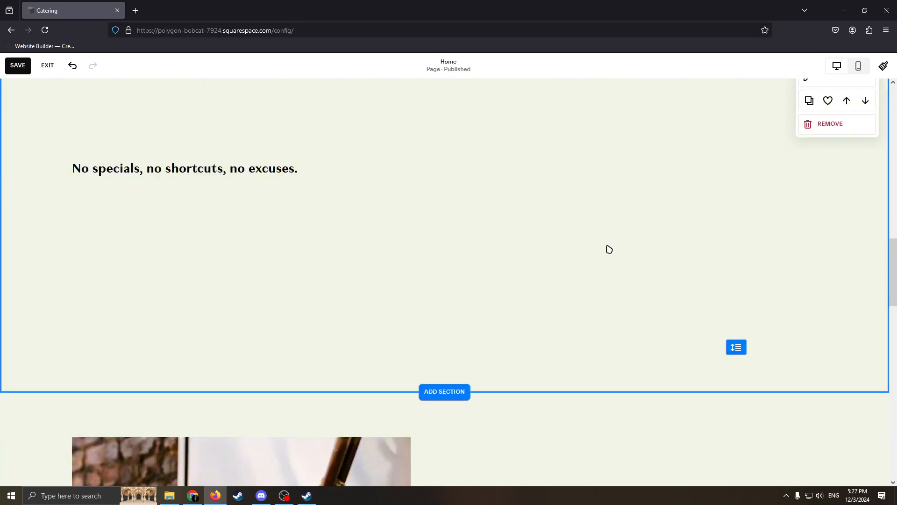
scroll(699, 215, up, 3)
click(823, 266)
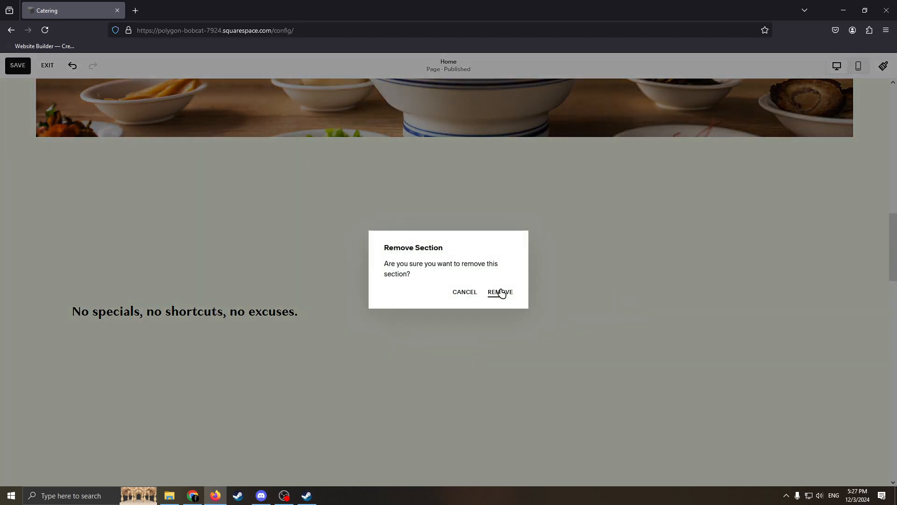
click(500, 292)
scroll(511, 205, up, 1)
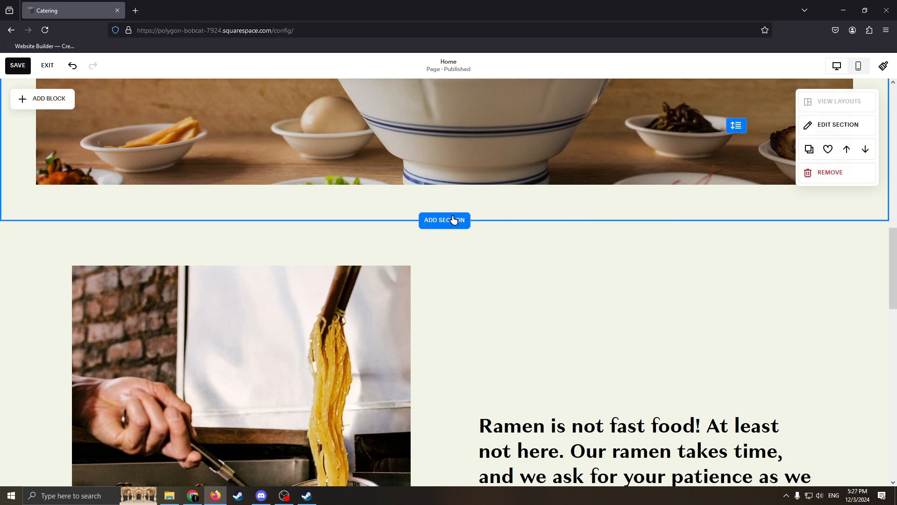
Step: Look at the section templates and add a blank section directly below the large ramen bowl image
click(457, 221)
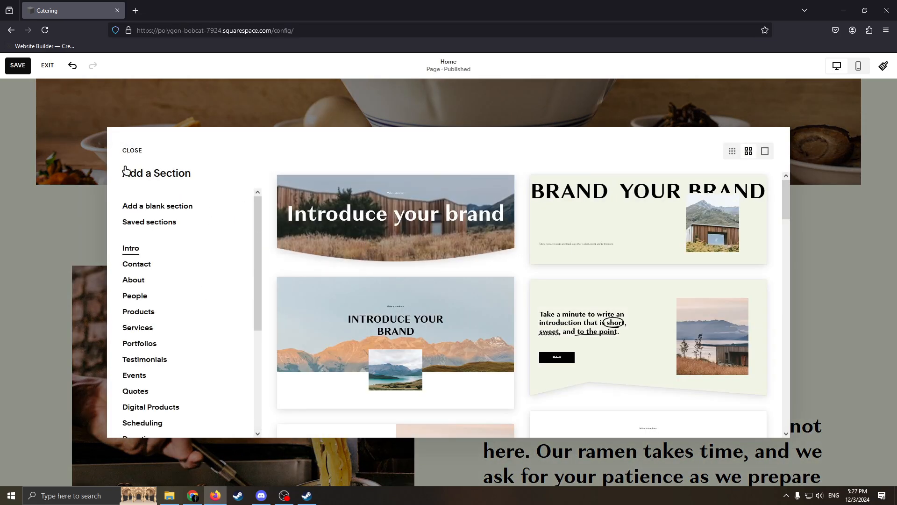
click(133, 151)
scroll(346, 260, up, 4)
scroll(393, 305, down, 5)
click(447, 125)
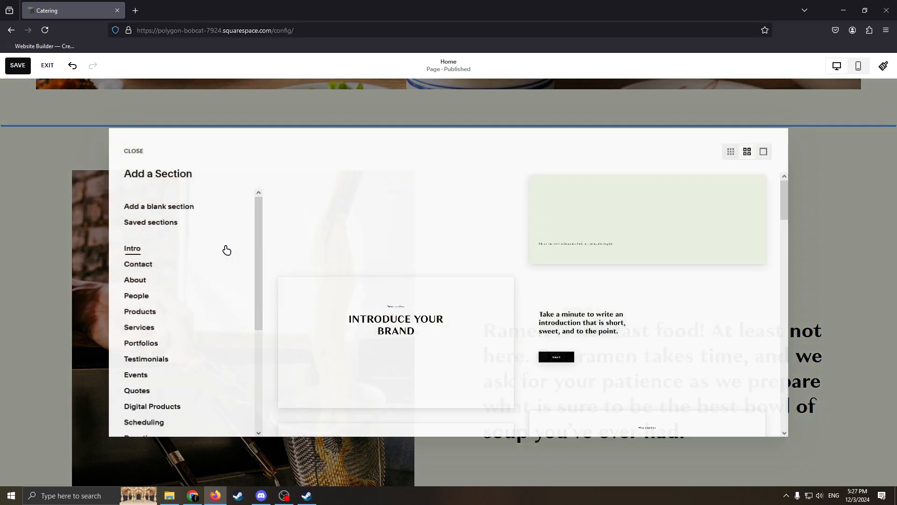
click(413, 254)
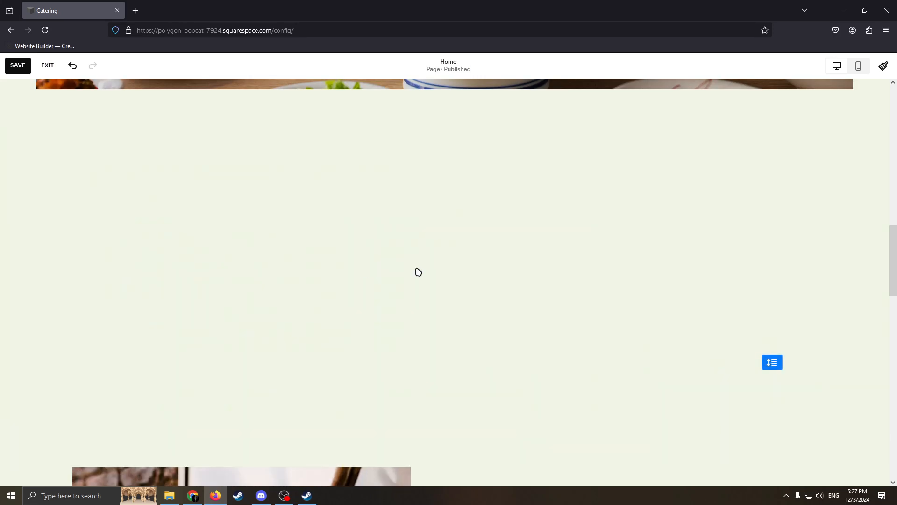
Step: Add a text block to the blank section and enlarge it toward the lower right, leaving it empty
mouse_move(548, 194)
mouse_down()
mouse_move(709, 427)
mouse_move(717, 479)
mouse_up()
mouse_move(139, 203)
mouse_down()
mouse_move(892, 398)
mouse_move(626, 321)
mouse_up()
click(42, 146)
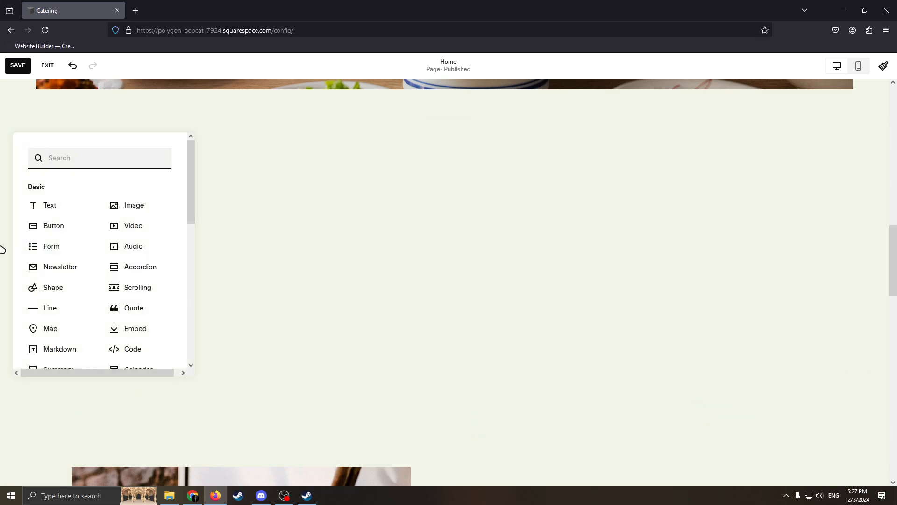
click(66, 204)
drag(237, 217, 306, 293)
click(42, 196)
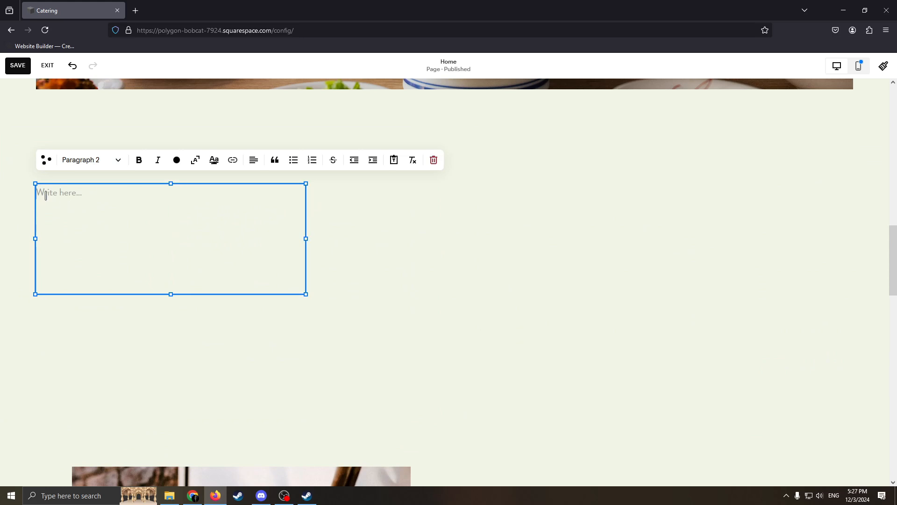
key(Escape)
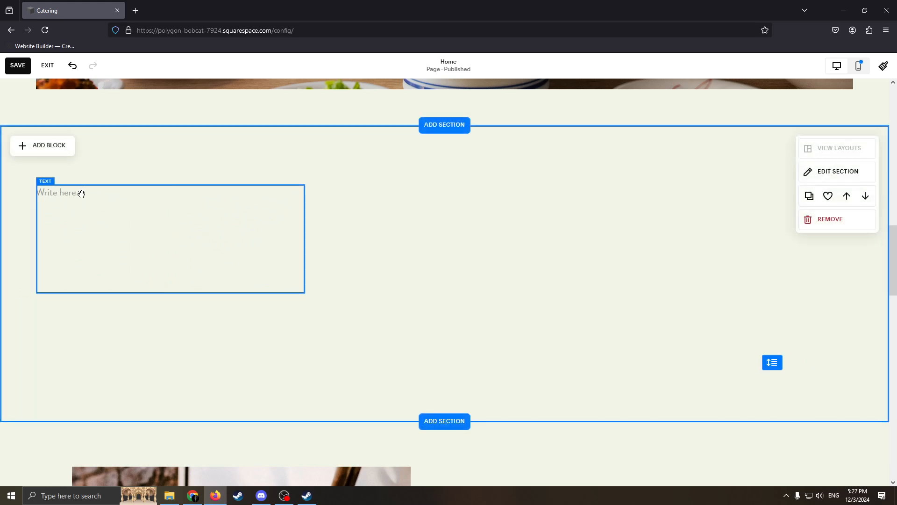
Step: Add an image block to the new section, place it right of the text block, and show its image source options
click(47, 146)
click(119, 206)
drag(298, 198, 643, 244)
click(643, 244)
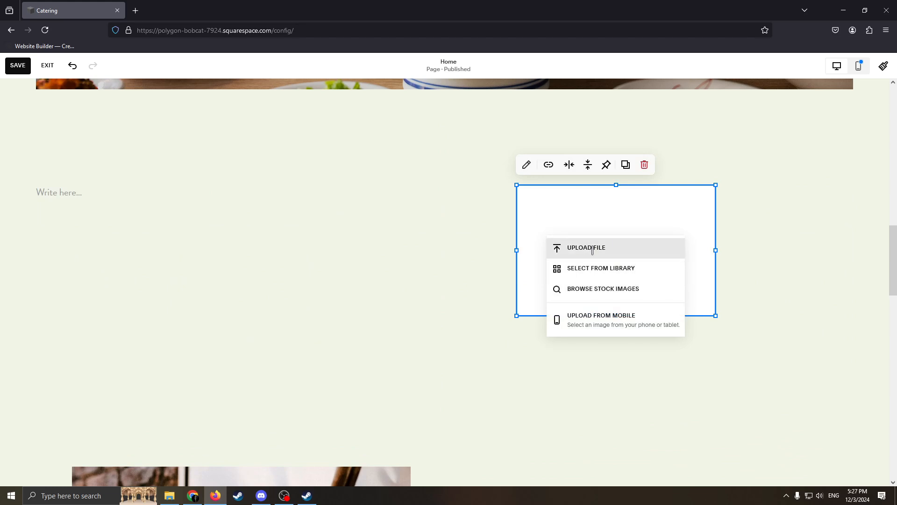
Step: Search the free stock images for Food and add the pasta salad photo to the image block
click(599, 289)
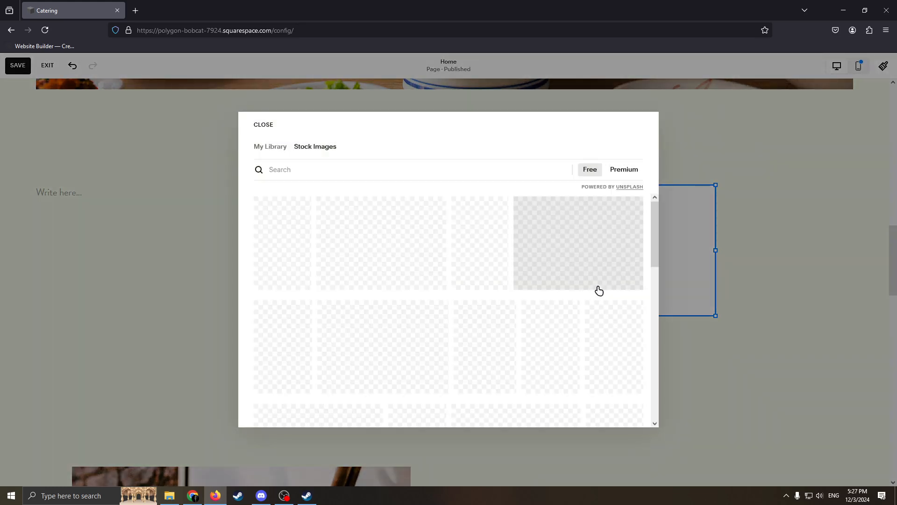
click(349, 167)
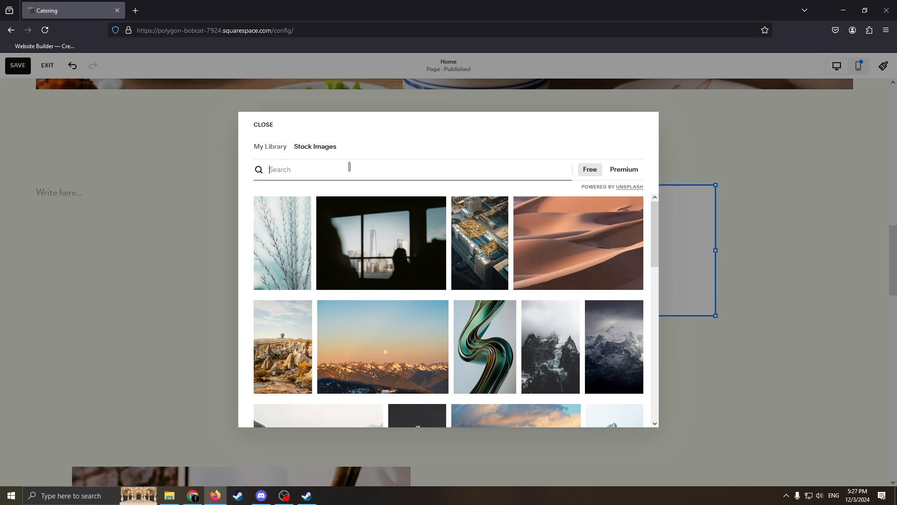
text(Food)
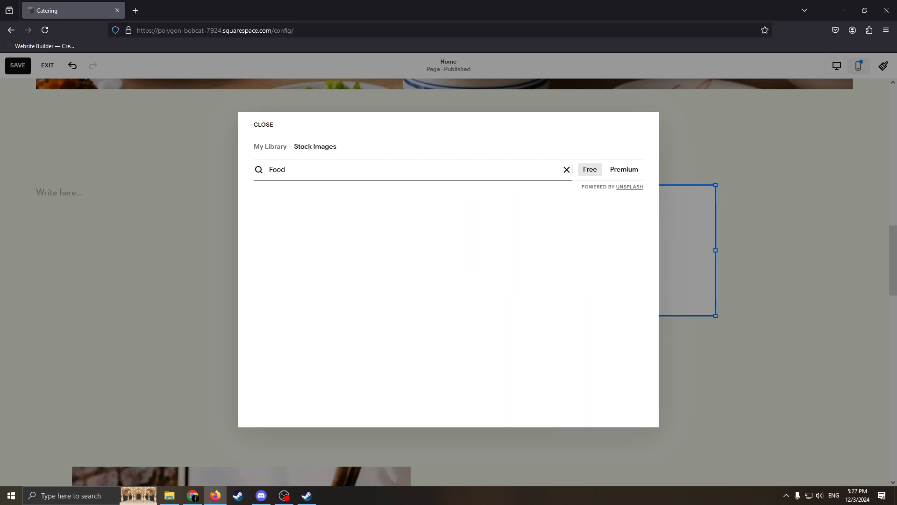
click(340, 259)
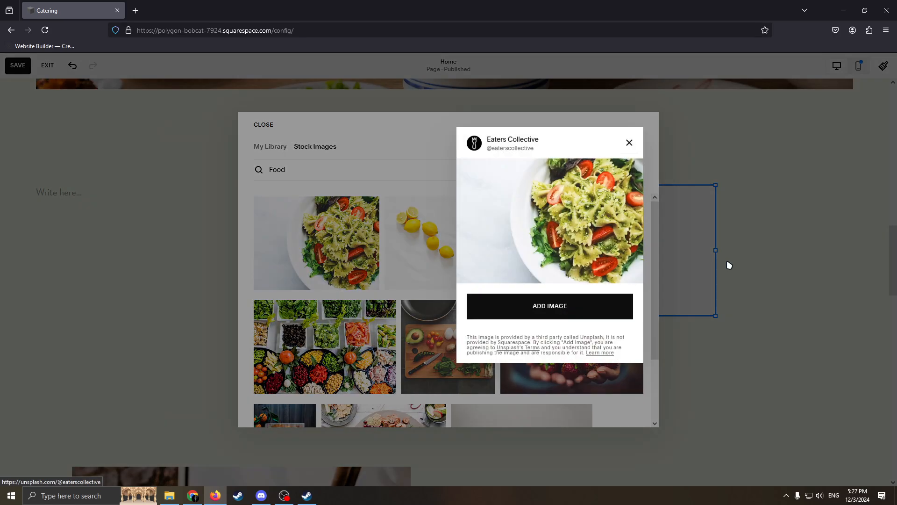
click(552, 305)
click(686, 174)
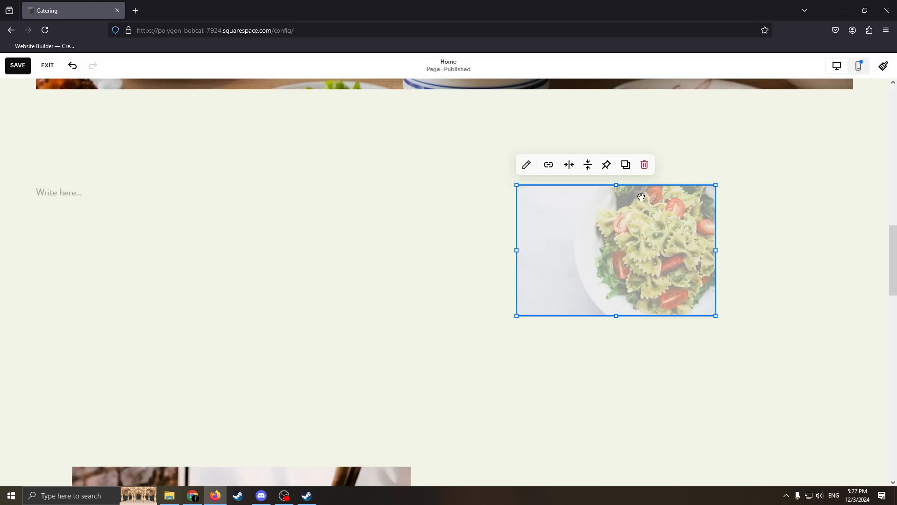
Step: Enlarge the pasta salad image toward the lower left and adjust the height of its section
drag(516, 317, 447, 339)
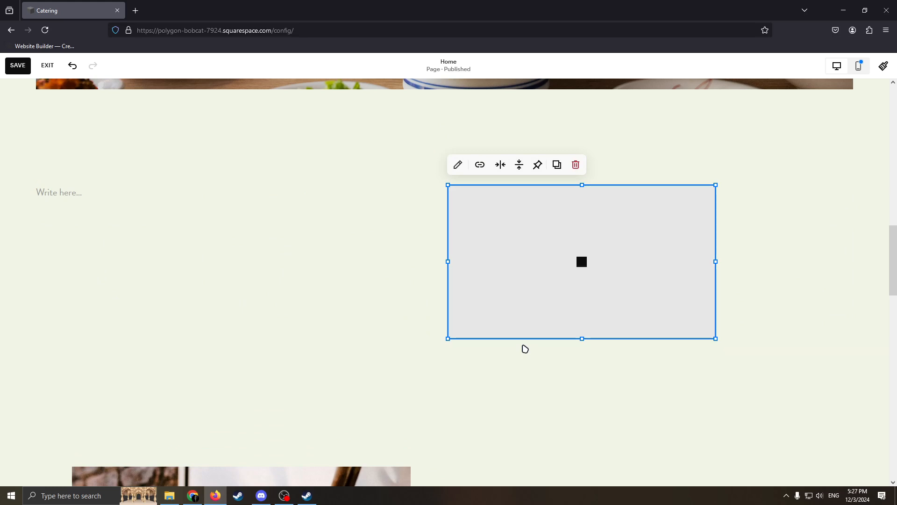
click(754, 230)
scroll(561, 357, up, 3)
scroll(593, 340, down, 5)
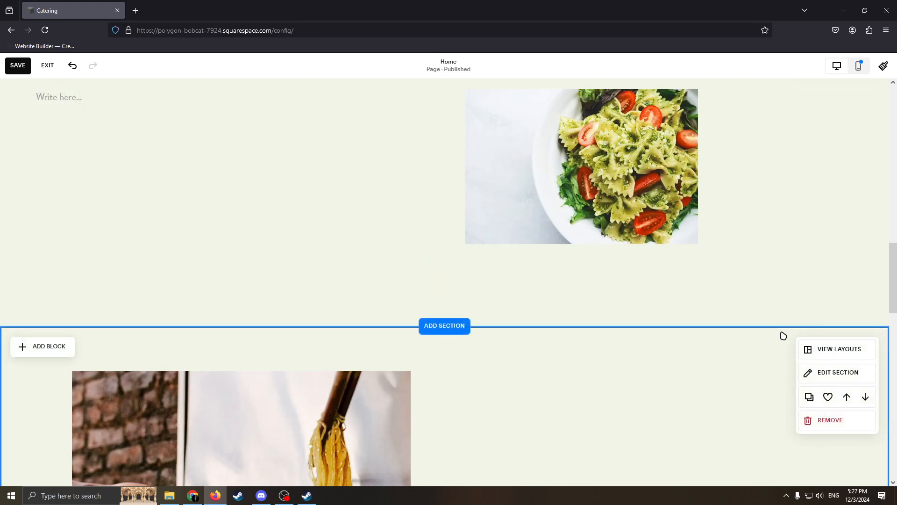
drag(773, 267, 706, 252)
Step: Add a button block to the opening section and place it centred below the ramen heading
scroll(408, 261, up, 10)
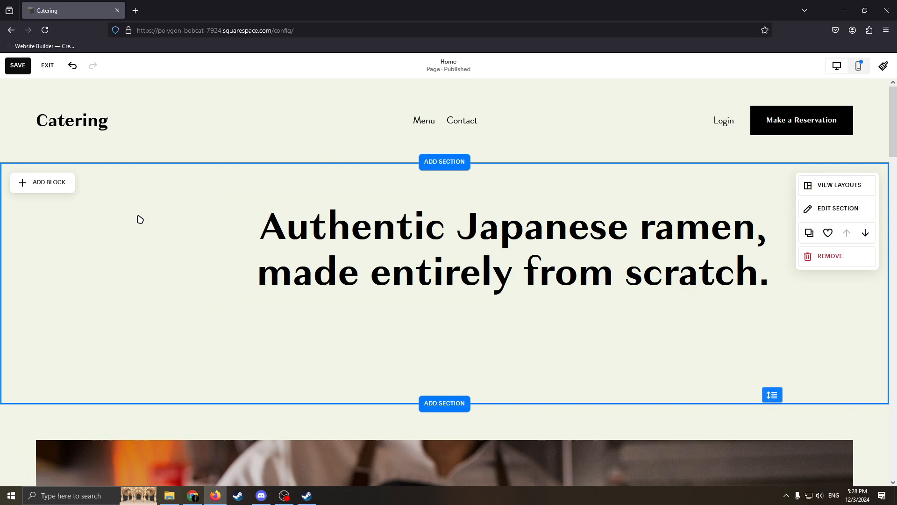
scroll(134, 205, down, 1)
click(43, 134)
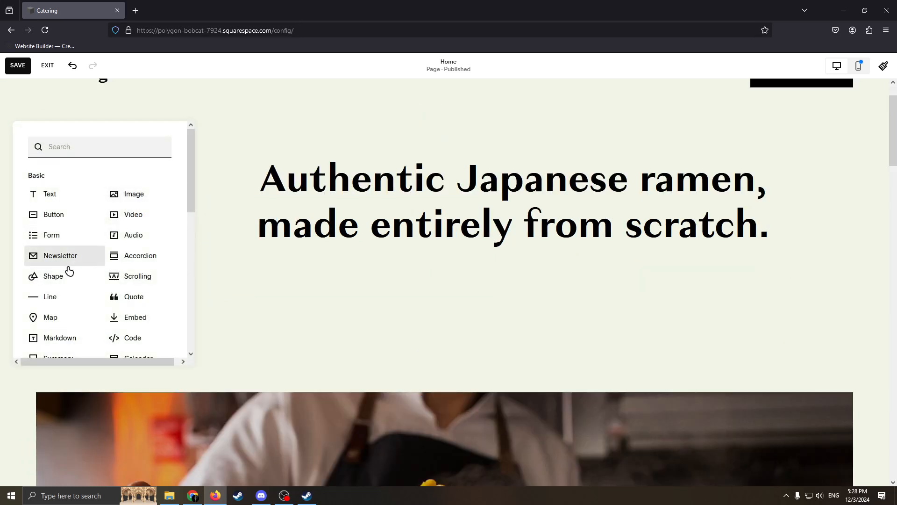
click(54, 216)
drag(172, 214, 458, 319)
click(607, 264)
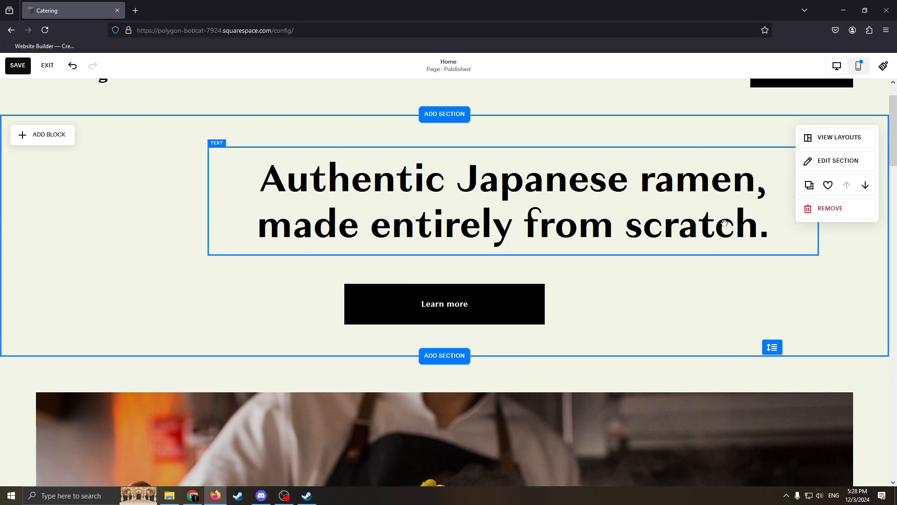
Step: Shift the ramen heading block slightly to the left and delete all of its text
drag(780, 229, 749, 232)
double_click(744, 222)
key(ctrl+a)
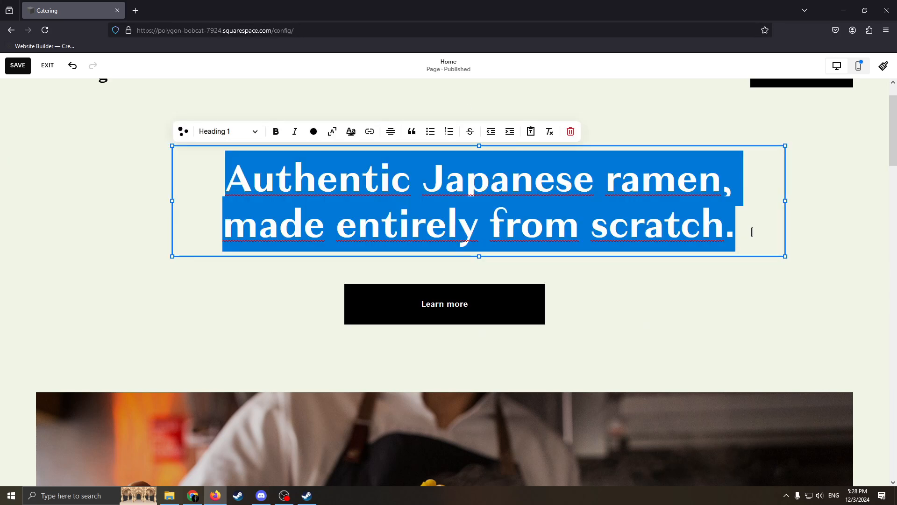
key(BackSpace)
key(BackSpace)
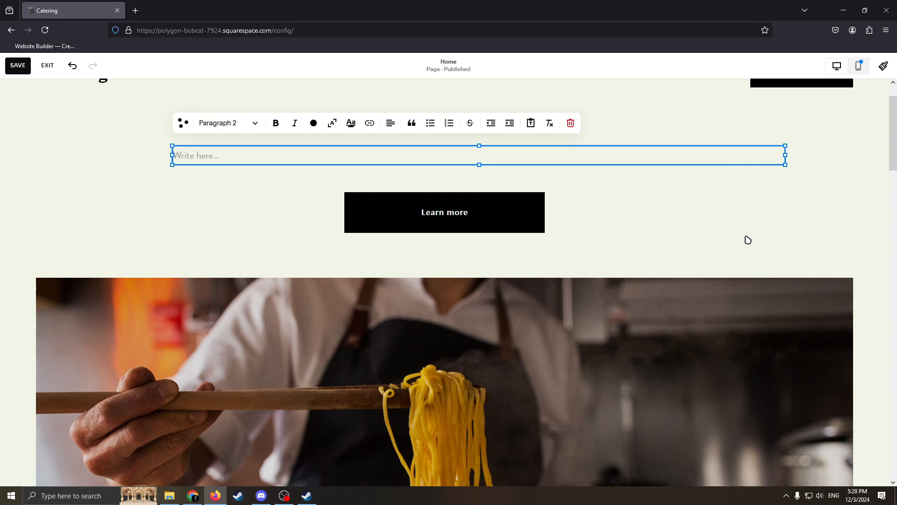
Step: Enter Welcome in bold in the emptied text block and scale the text to fill the block's width
click(228, 122)
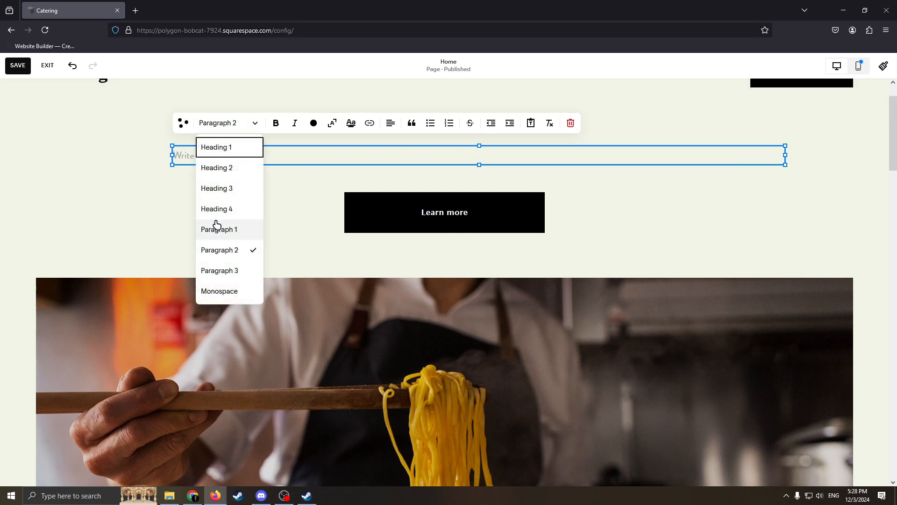
click(305, 155)
click(295, 180)
click(248, 152)
click(242, 149)
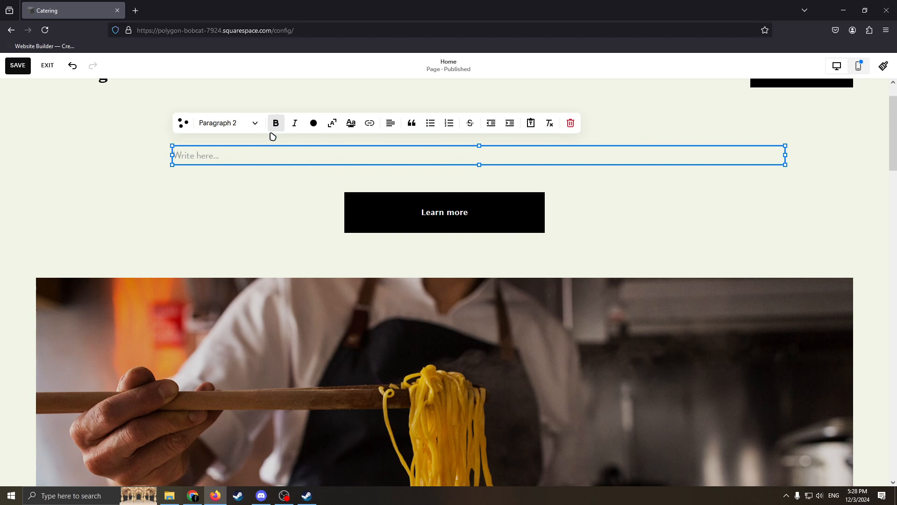
text(Welcome)
click(332, 123)
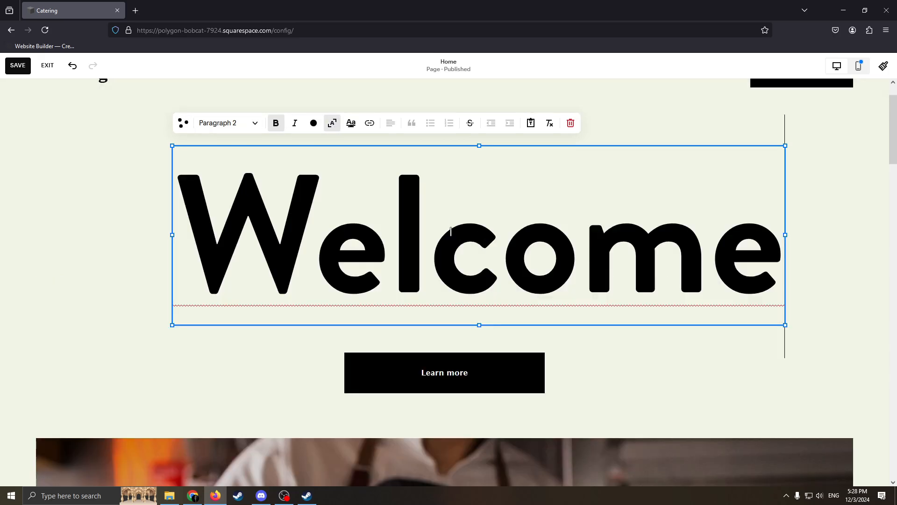
Step: Color the Welcome text with the orange from the site palette
drag(182, 229, 758, 276)
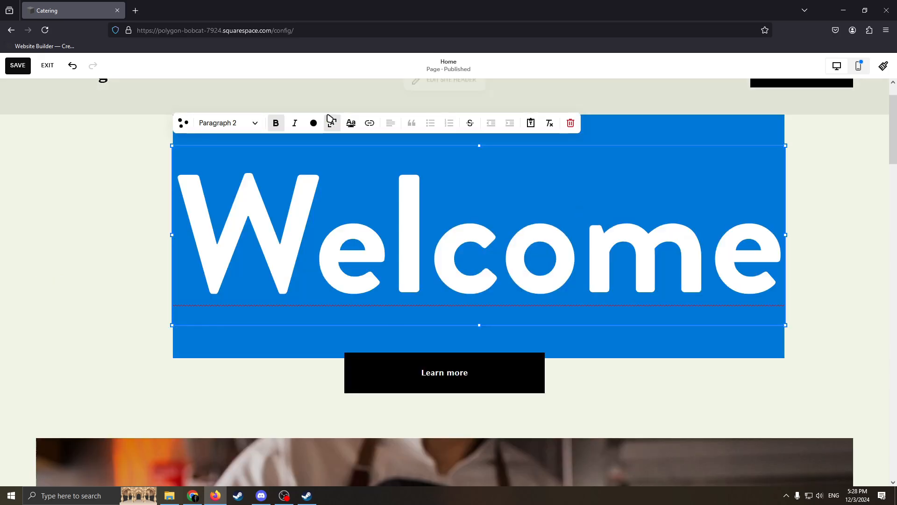
click(314, 123)
click(338, 175)
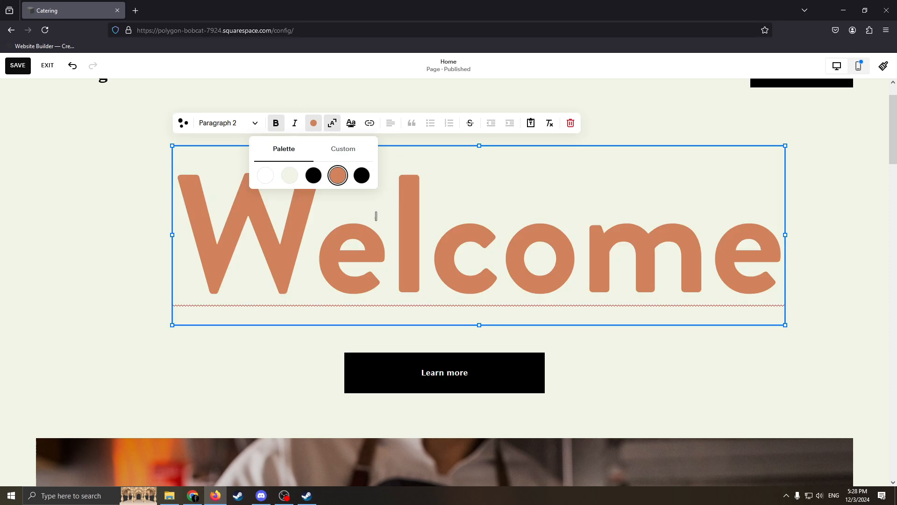
Step: Try strikethrough and italic formatting on the Welcome text, switching each one off again
drag(180, 224, 152, 214)
click(470, 123)
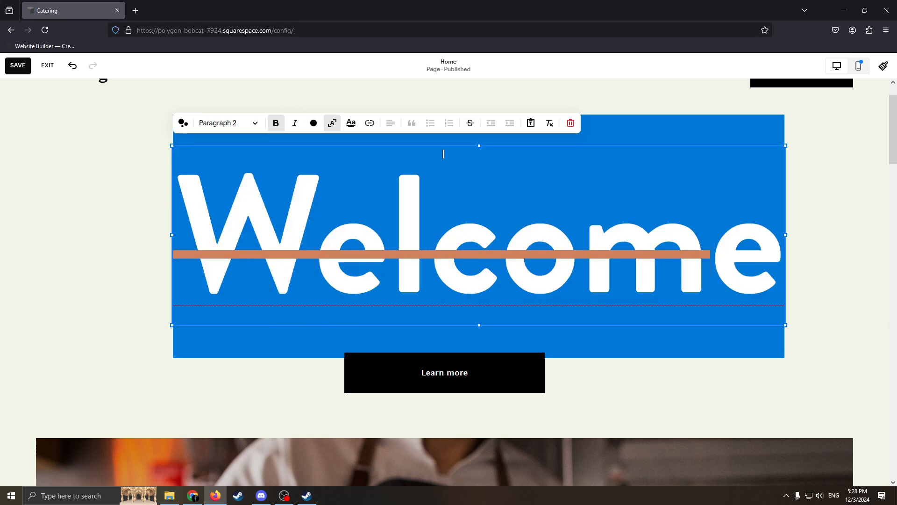
click(470, 123)
click(295, 122)
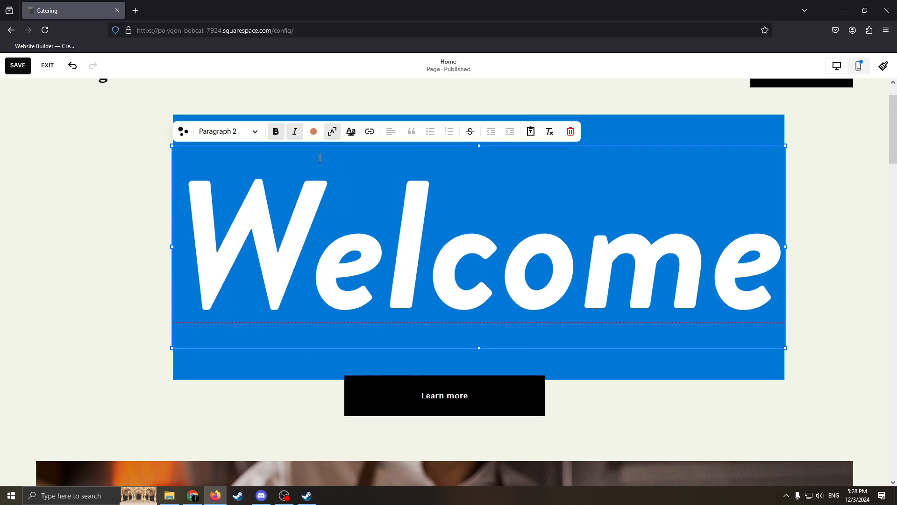
click(296, 132)
click(295, 133)
click(296, 133)
click(296, 133)
click(296, 133)
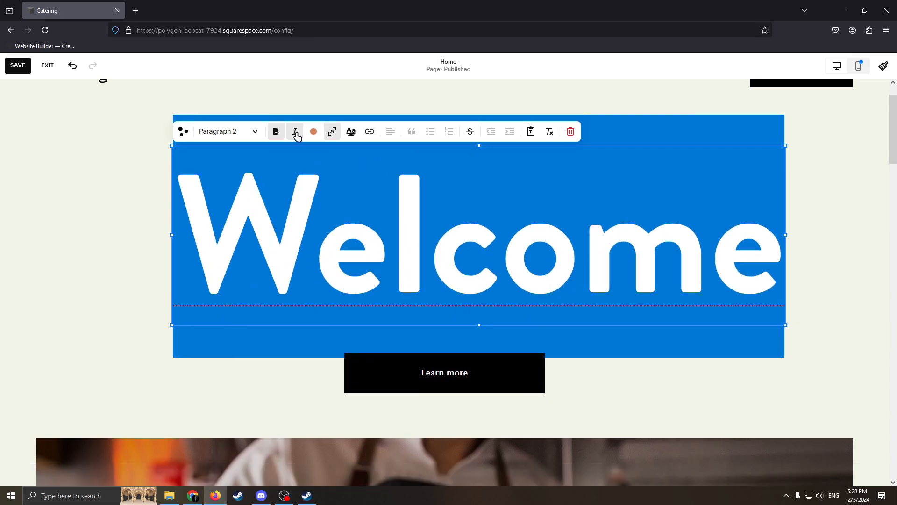
Step: Remove the bold formatting from the Welcome text and deselect it
click(277, 131)
click(277, 132)
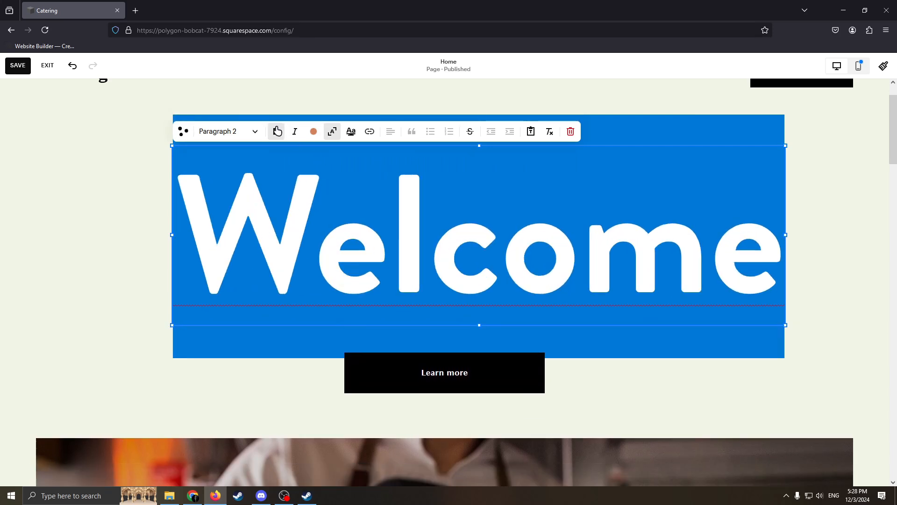
click(276, 131)
click(277, 131)
click(277, 131)
click(276, 131)
click(277, 131)
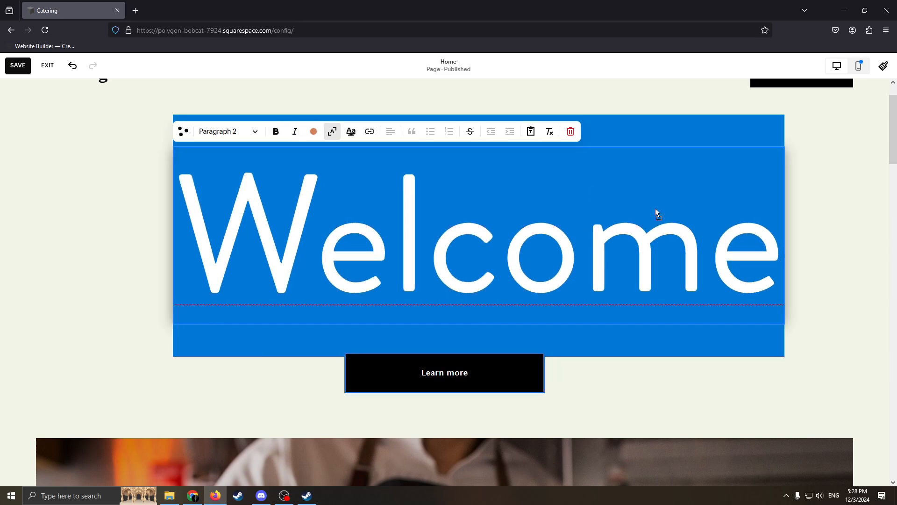
click(622, 187)
Step: Review the Home page sections from the opening section down to the reservation banner and back to the noodle photo
scroll(623, 187, down, 15)
scroll(335, 114, up, 1)
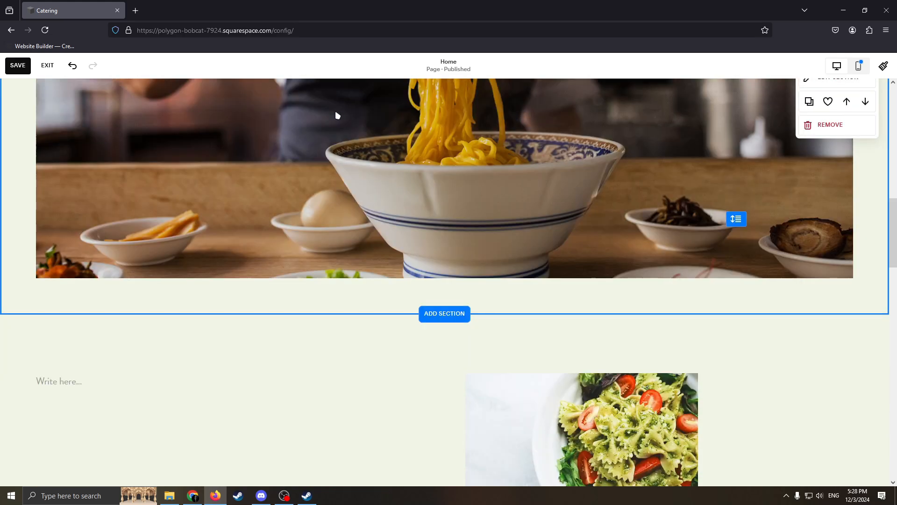
scroll(363, 168, down, 10)
scroll(364, 169, down, 10)
scroll(427, 152, up, 5)
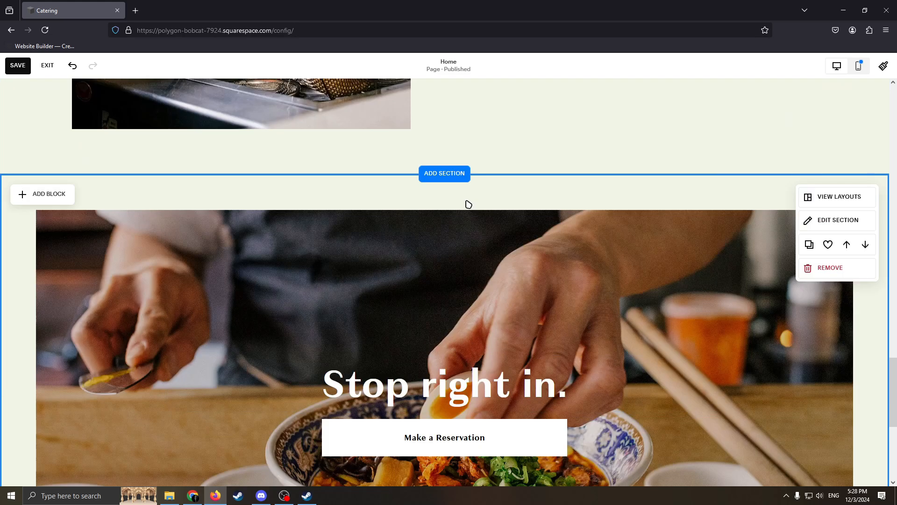
scroll(467, 202, down, 1)
scroll(457, 216, up, 15)
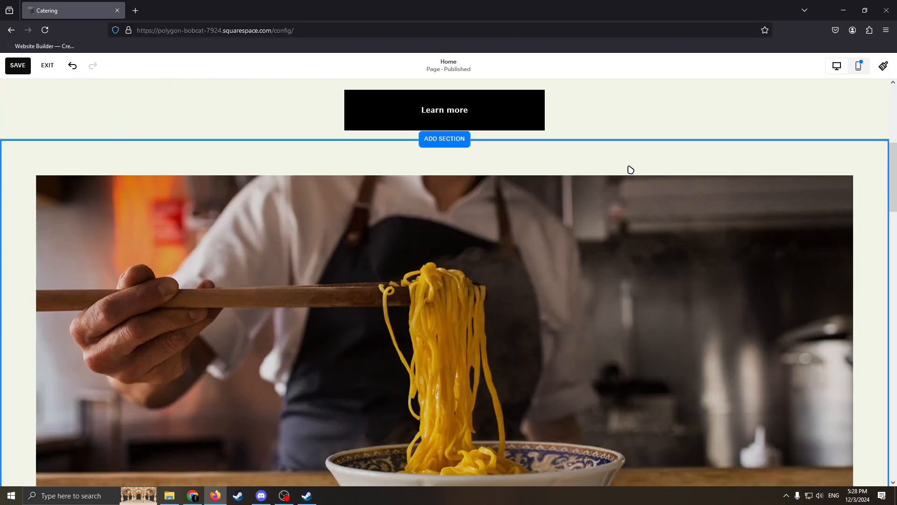
scroll(449, 232, up, 3)
scroll(559, 289, down, 3)
scroll(469, 237, up, 1)
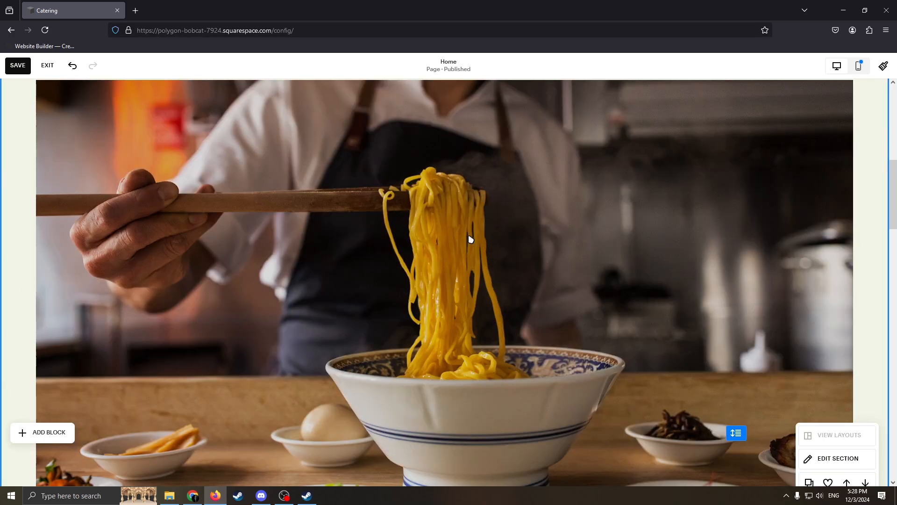
Step: Delete the background image of the noodle photo section
click(823, 124)
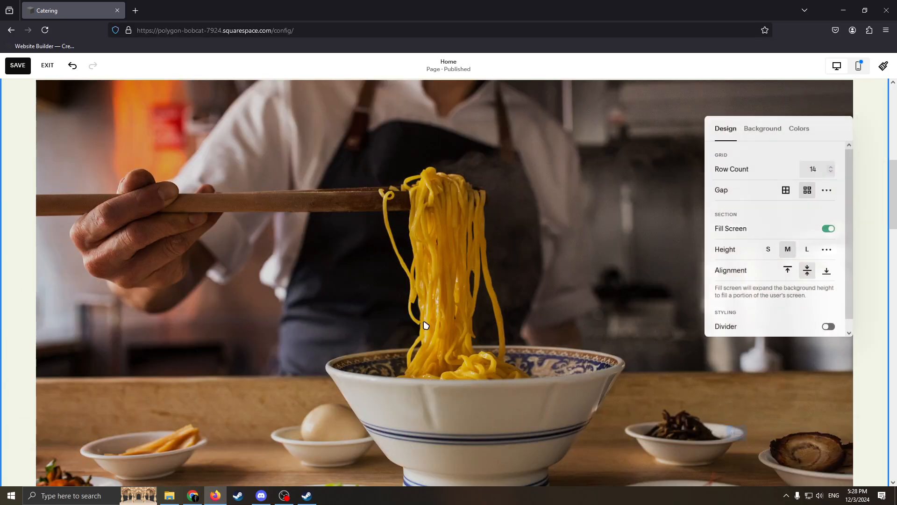
click(763, 129)
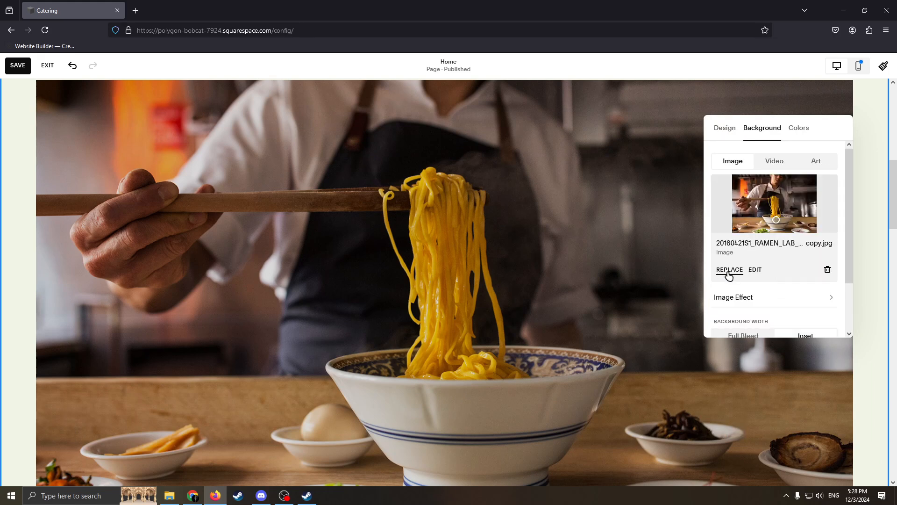
click(828, 270)
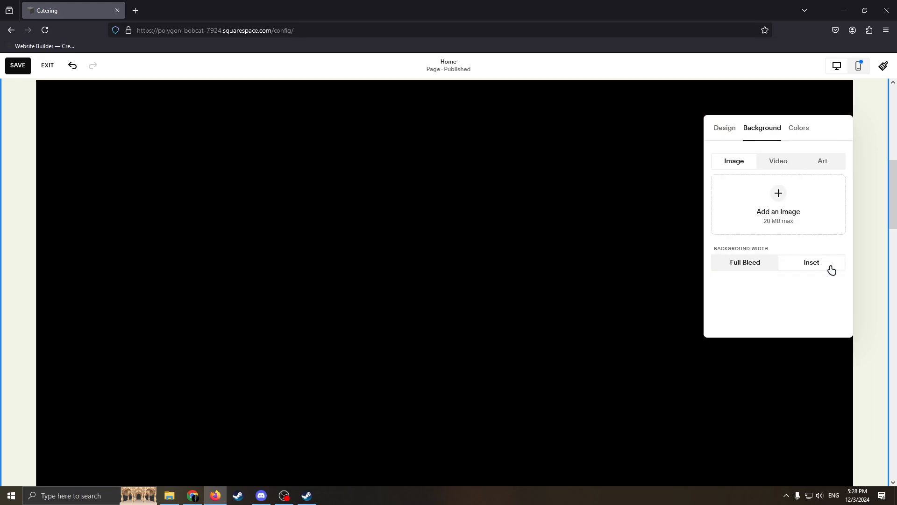
Step: Try several color themes on the section without a background image and apply Bright 1
scroll(688, 243, up, 5)
scroll(573, 236, down, 4)
click(800, 236)
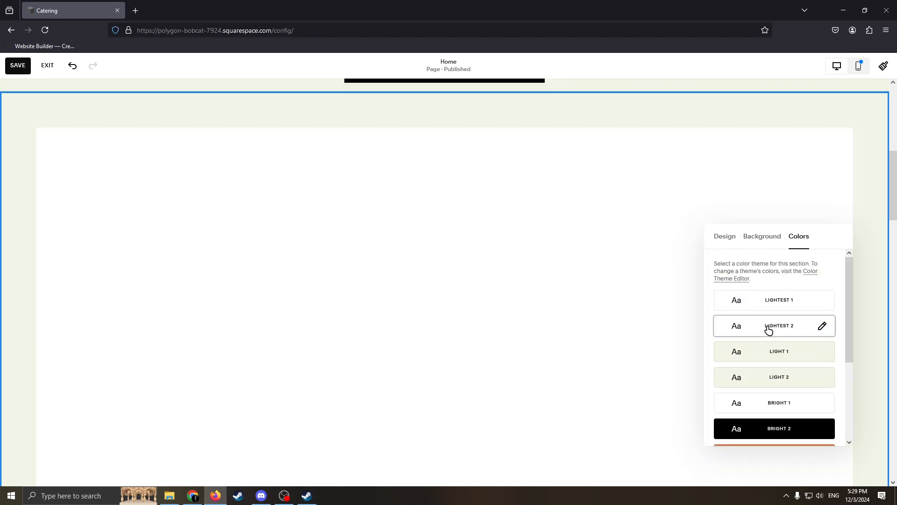
click(766, 312)
click(765, 388)
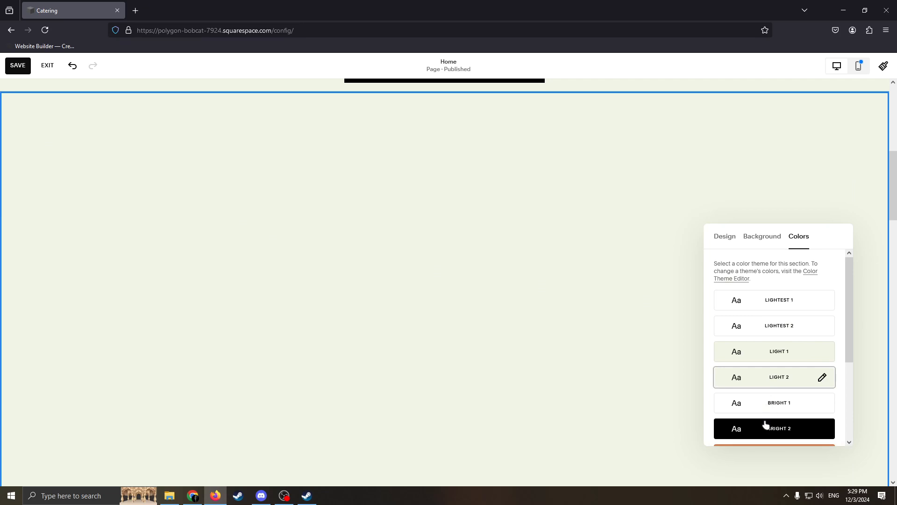
click(770, 428)
click(781, 388)
click(776, 405)
click(602, 252)
Step: Save the Home page changes and exit the page editor
scroll(602, 252, up, 7)
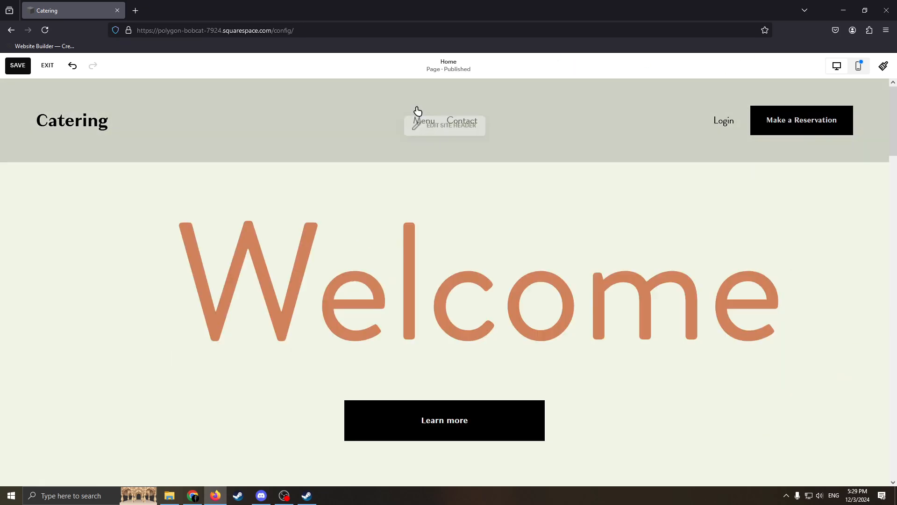
click(19, 67)
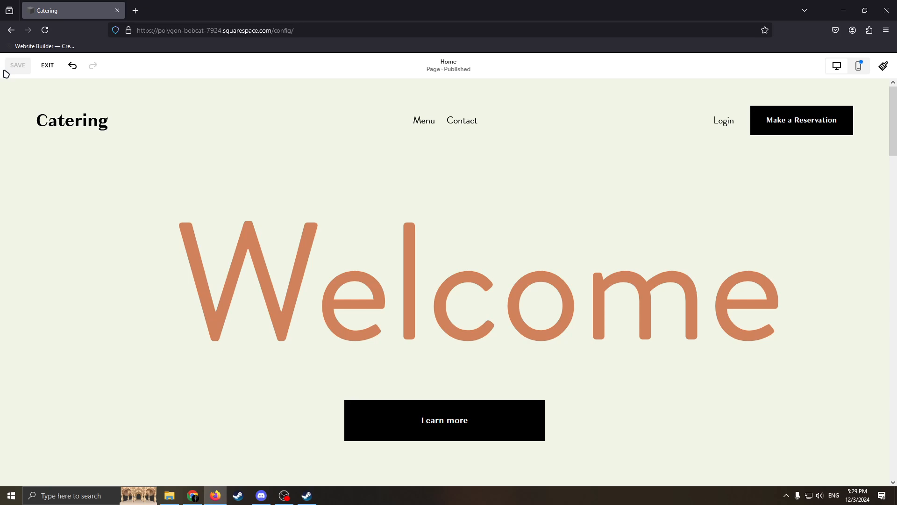
click(47, 66)
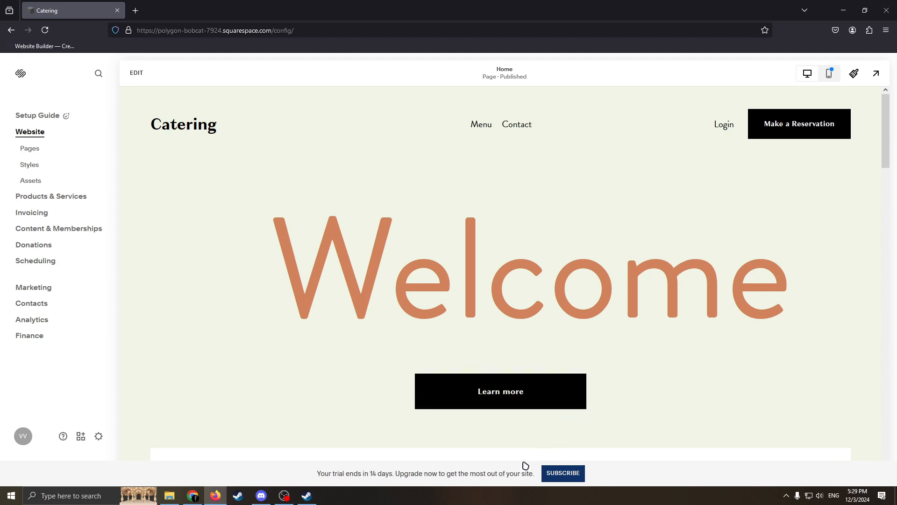
Step: Examine the subscription plans and their prices, especially Commerce Basic and Business, and return to the site without selecting one
click(554, 479)
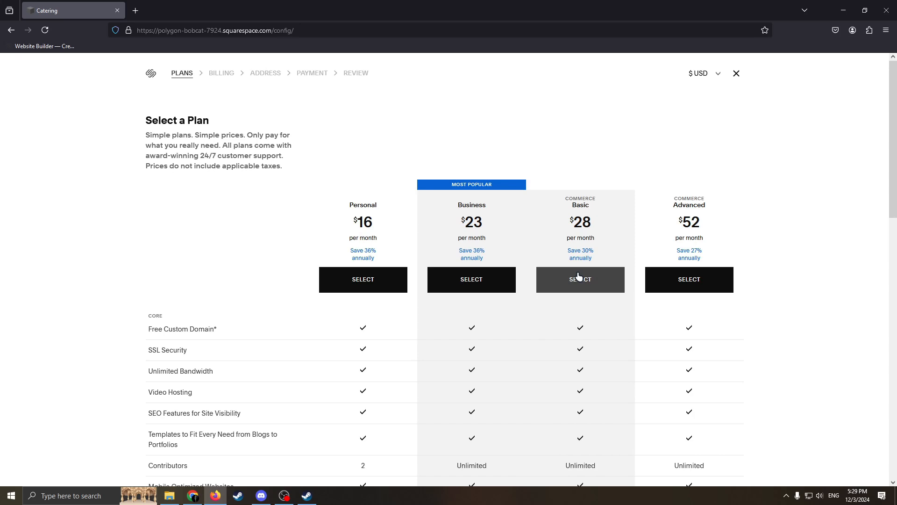
drag(572, 199, 640, 209)
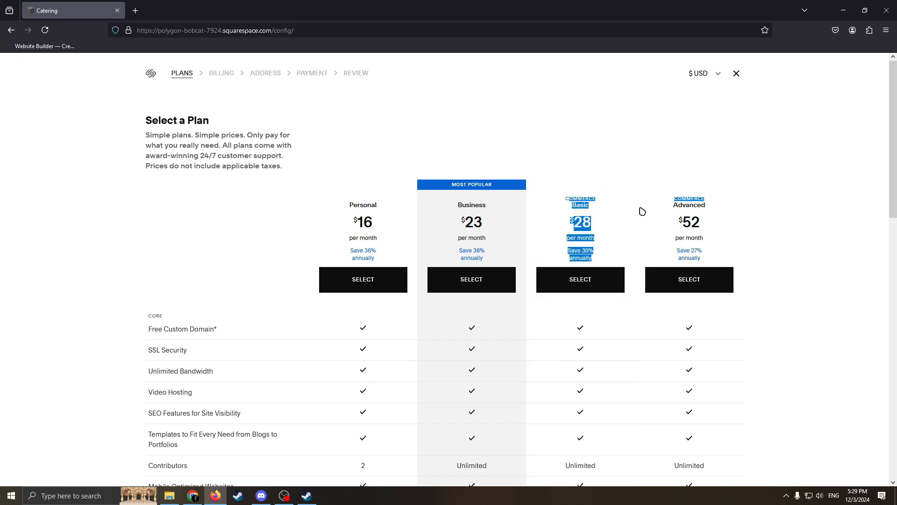
click(598, 208)
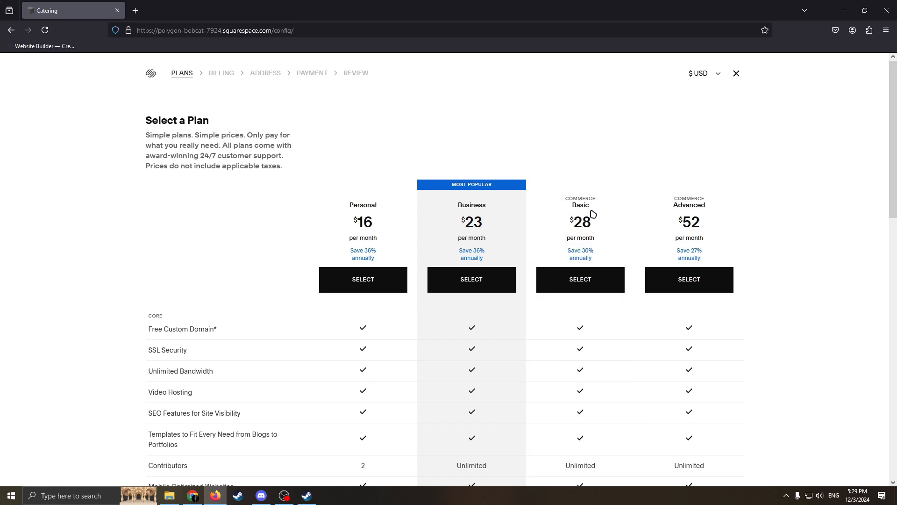
drag(559, 221, 641, 192)
click(608, 214)
double_click(486, 211)
drag(489, 237, 451, 239)
click(436, 239)
click(736, 73)
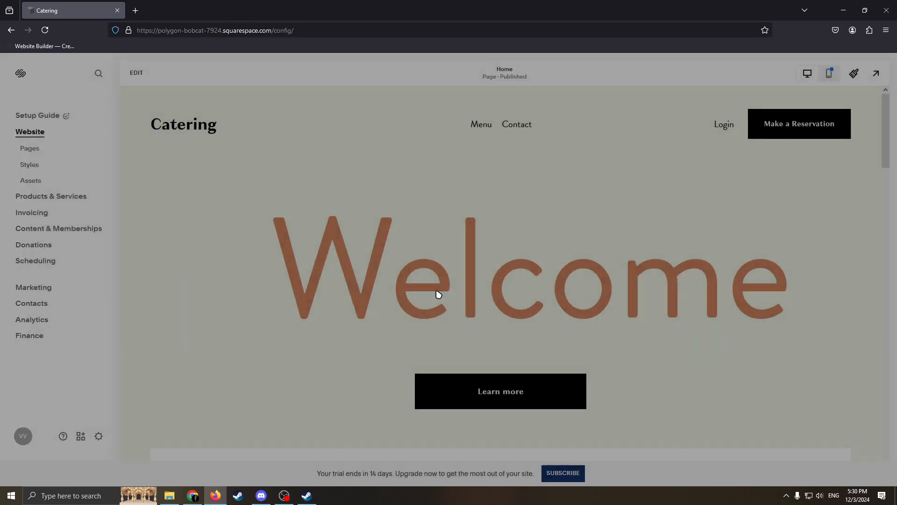